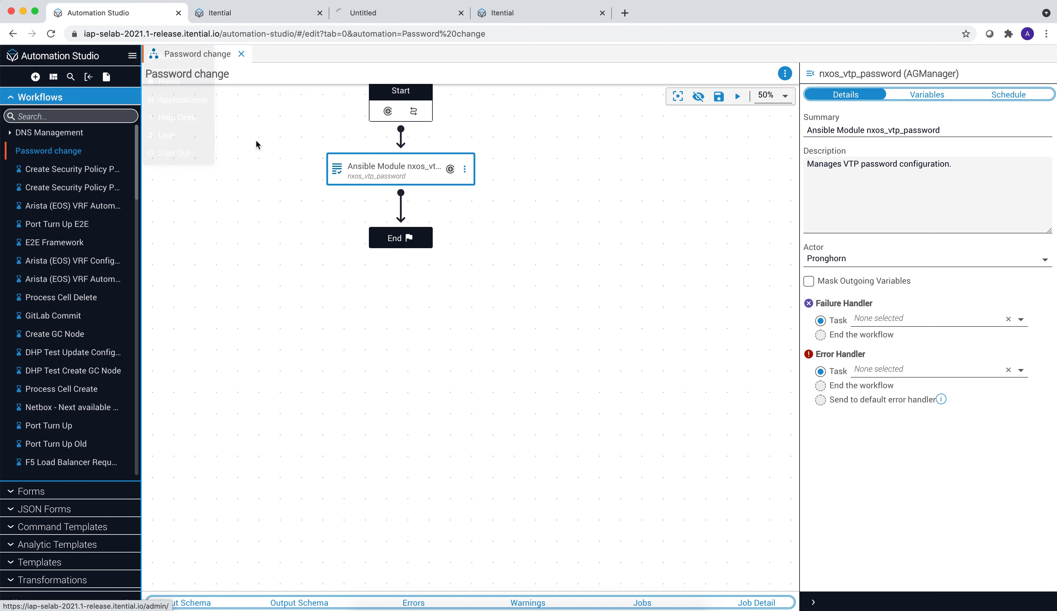
Switch to Admin Essentials and import jira-openAPI.json from the Downloads folder as an integration model
left_click_drag(408, 22, 258, 20)
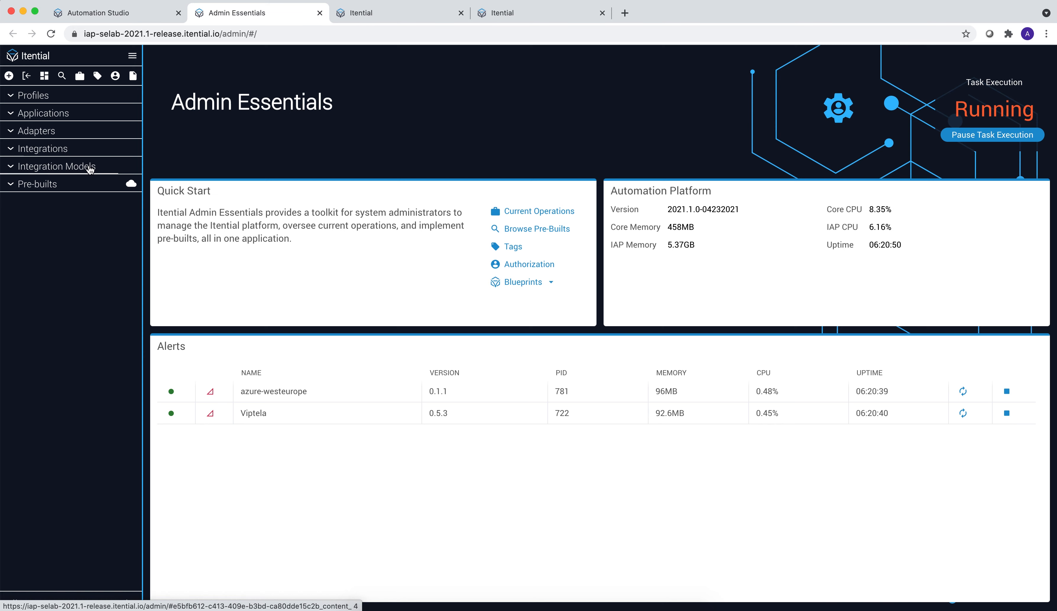
left_click(48, 168)
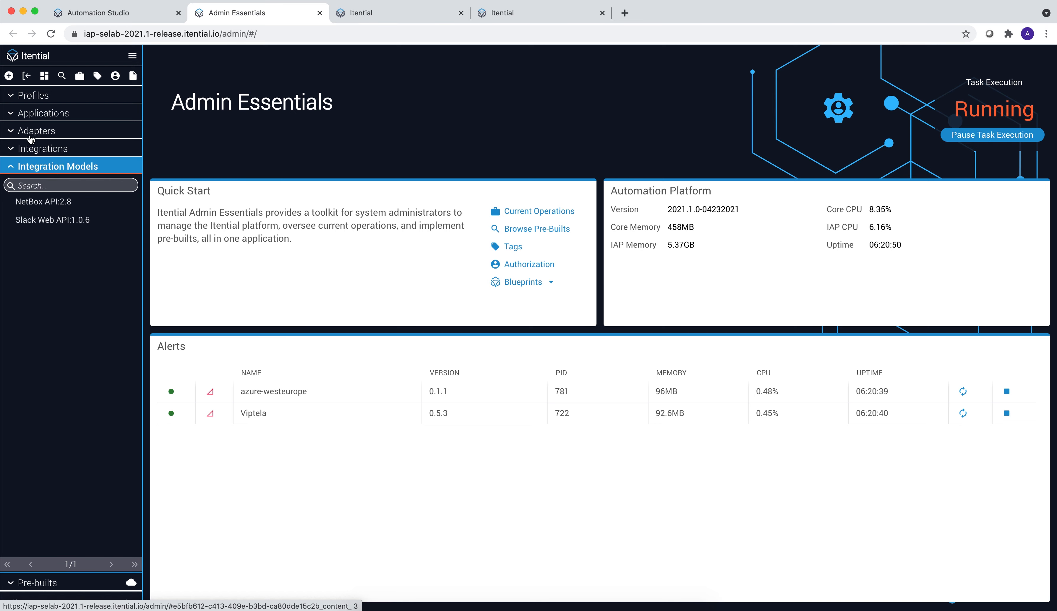
left_click(27, 76)
left_click(496, 264)
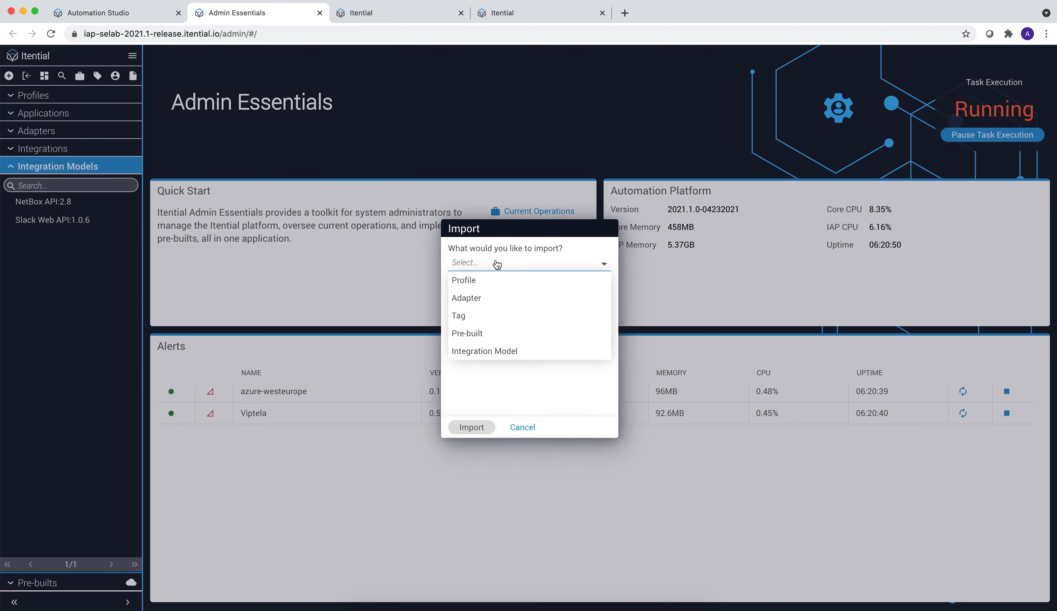
left_click(505, 355)
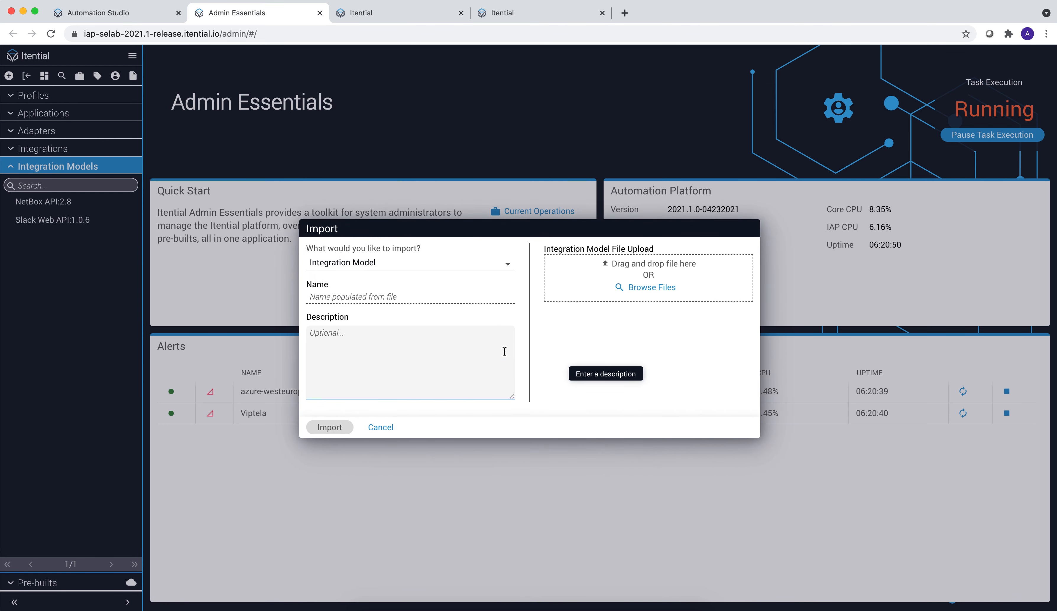
left_click(649, 288)
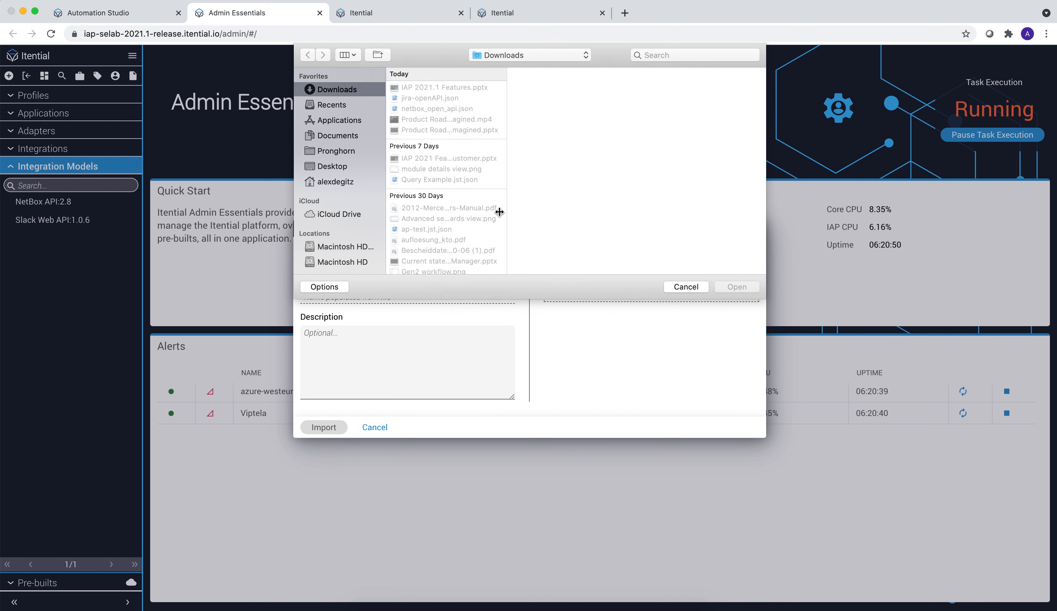
left_click(433, 98)
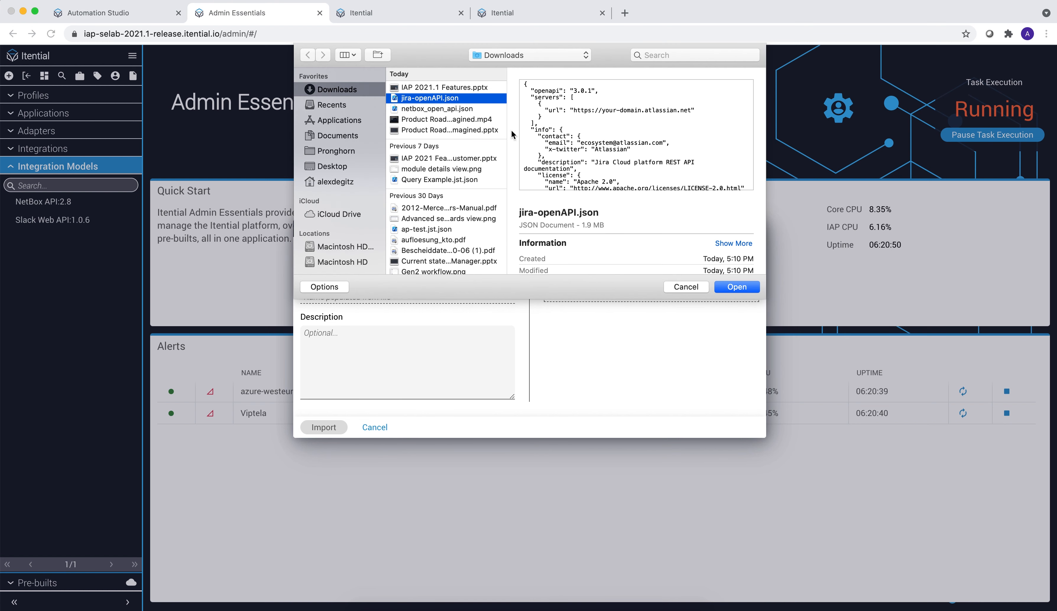
left_click(734, 291)
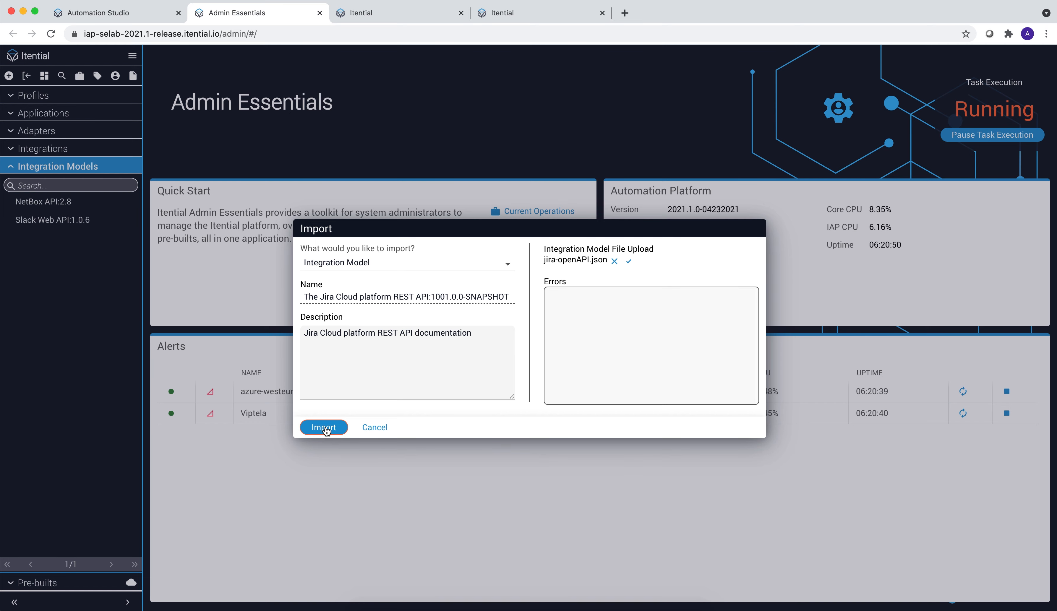
left_click(325, 429)
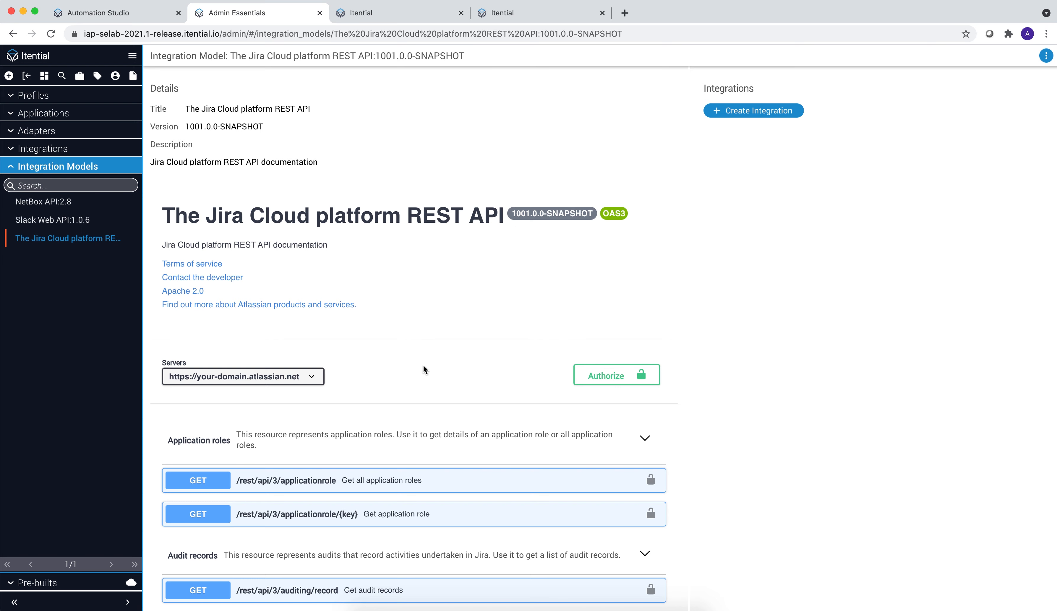
Examine the Get all application roles and Get all dashboards endpoints in the imported Jira Cloud model
scroll(433, 345, "down", 4)
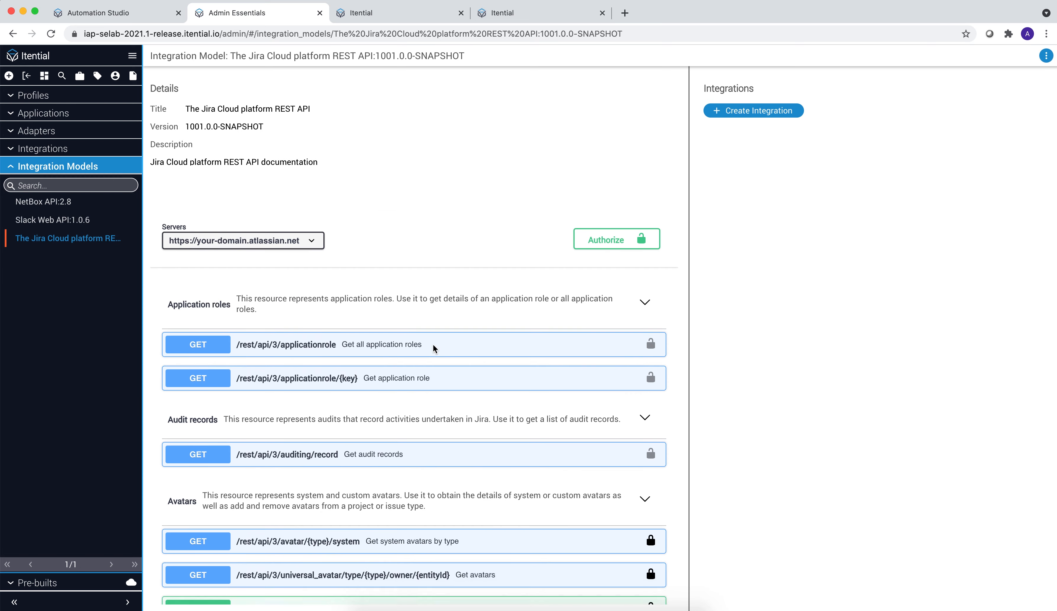
left_click(434, 349)
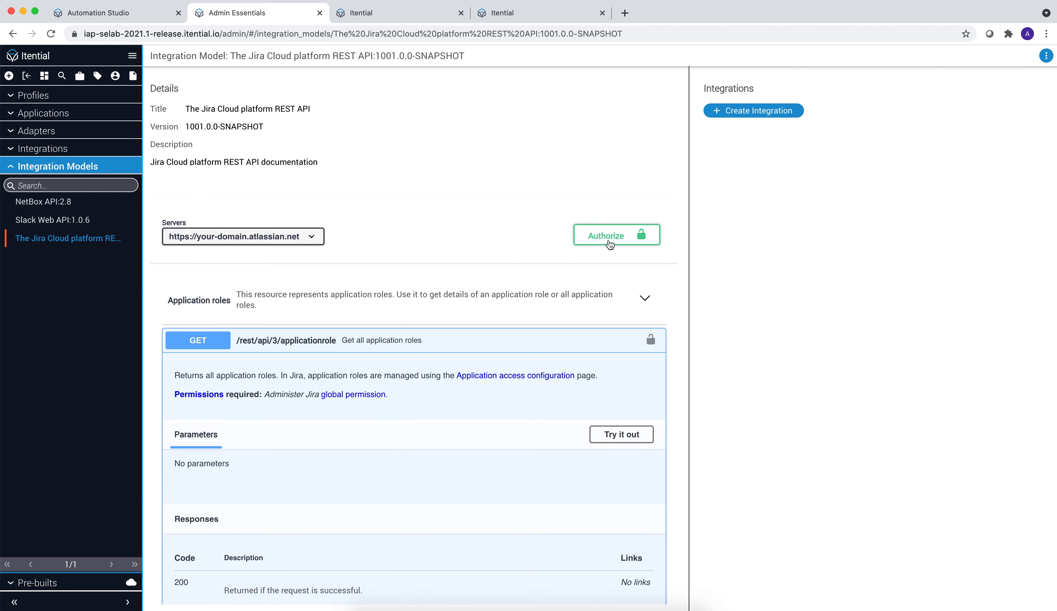
left_click(459, 350)
scroll(419, 330, "down", 4)
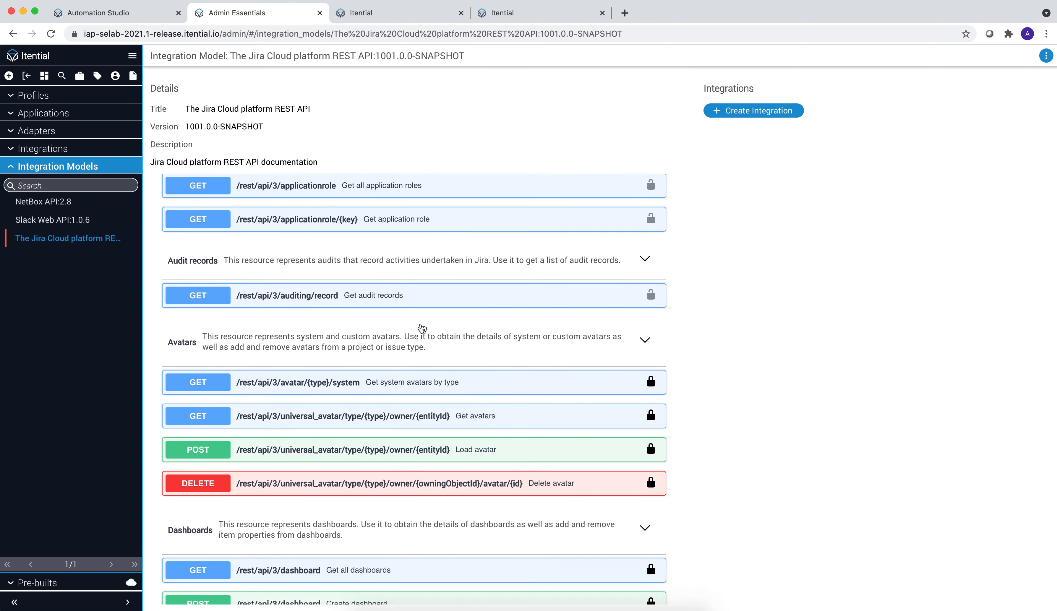
scroll(422, 328, "down", 2)
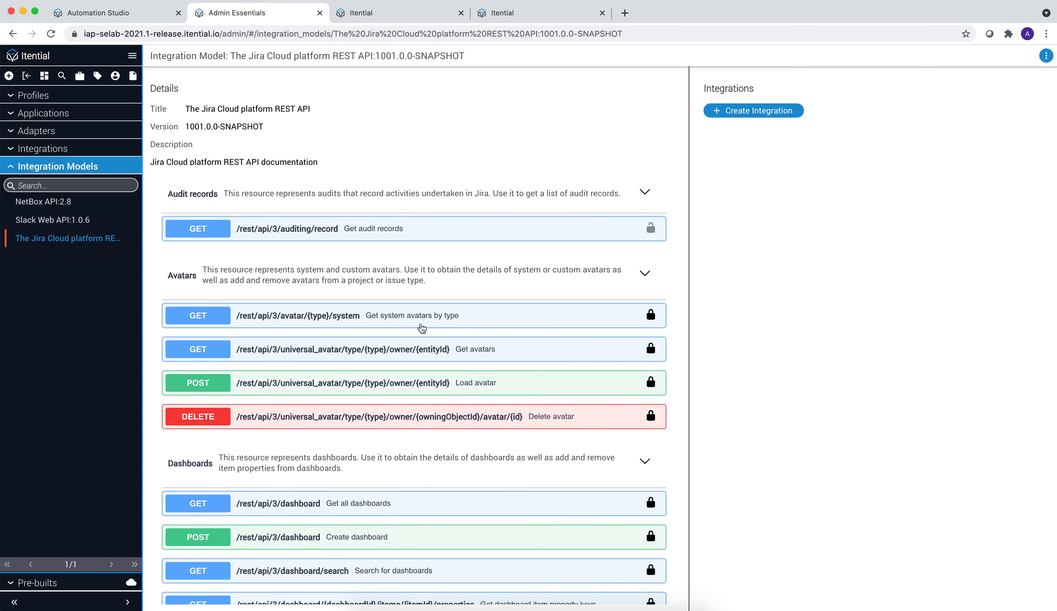
scroll(422, 329, "down", 8)
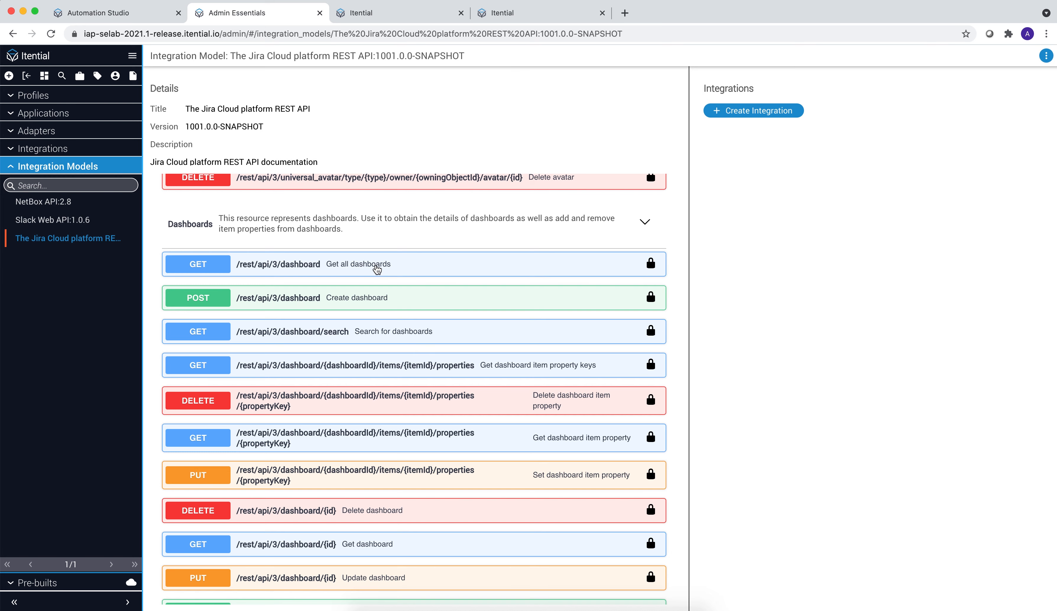
left_click(376, 269)
scroll(367, 298, "down", 3)
scroll(370, 296, "down", 10)
scroll(370, 297, "down", 20)
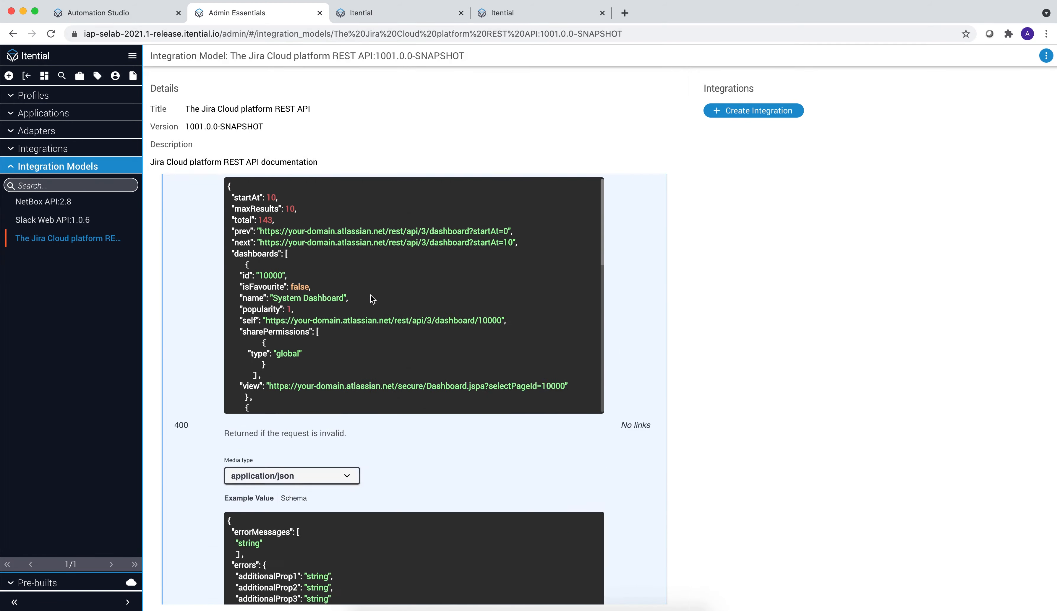
Look through the remaining Jira API endpoints, from issue remote links to user search
scroll(371, 298, "down", 20)
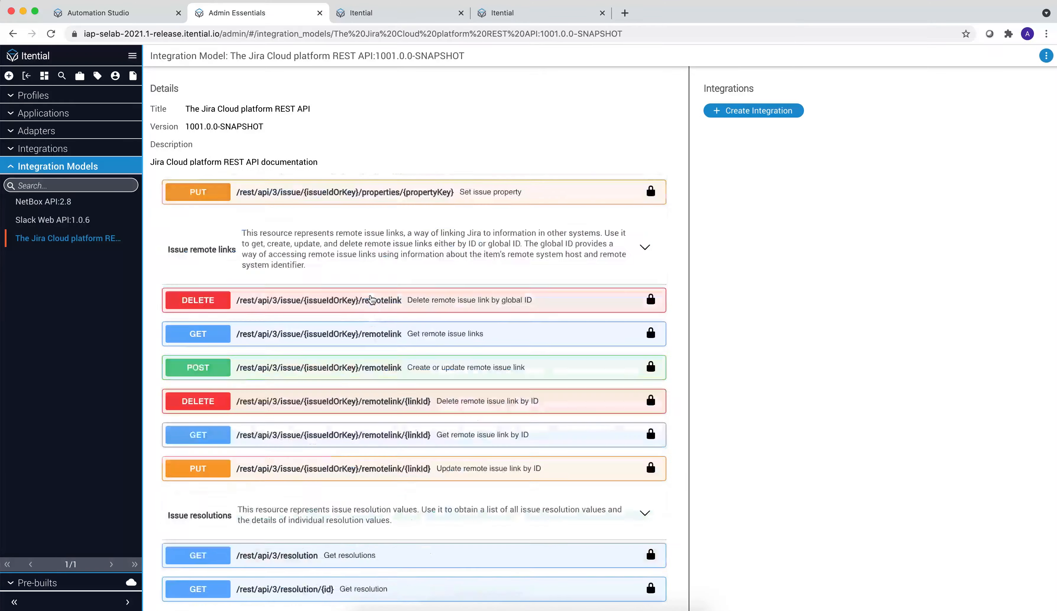
scroll(371, 300, "down", 20)
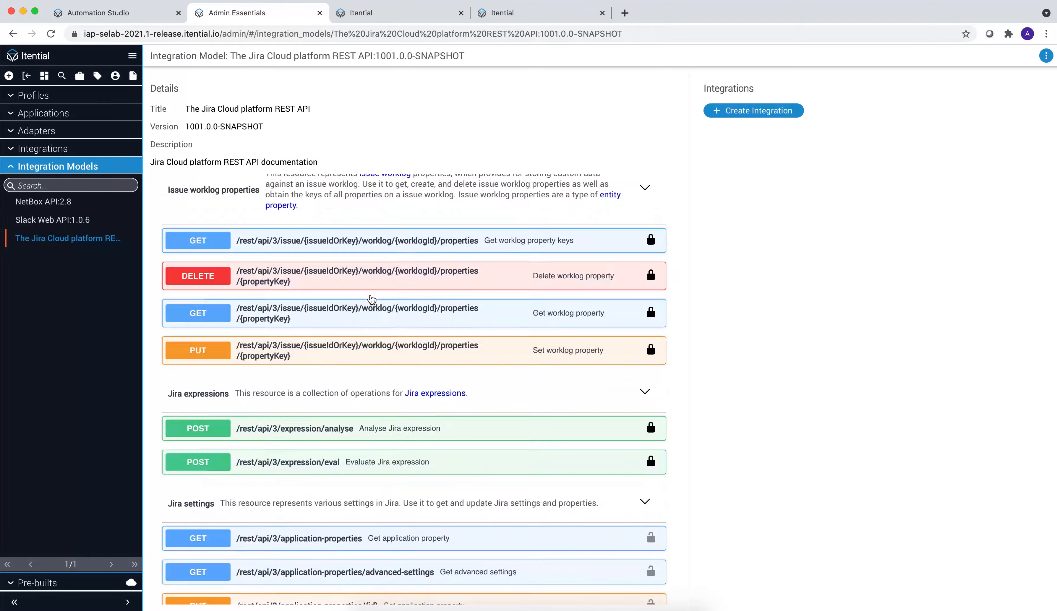
scroll(371, 299, "down", 20)
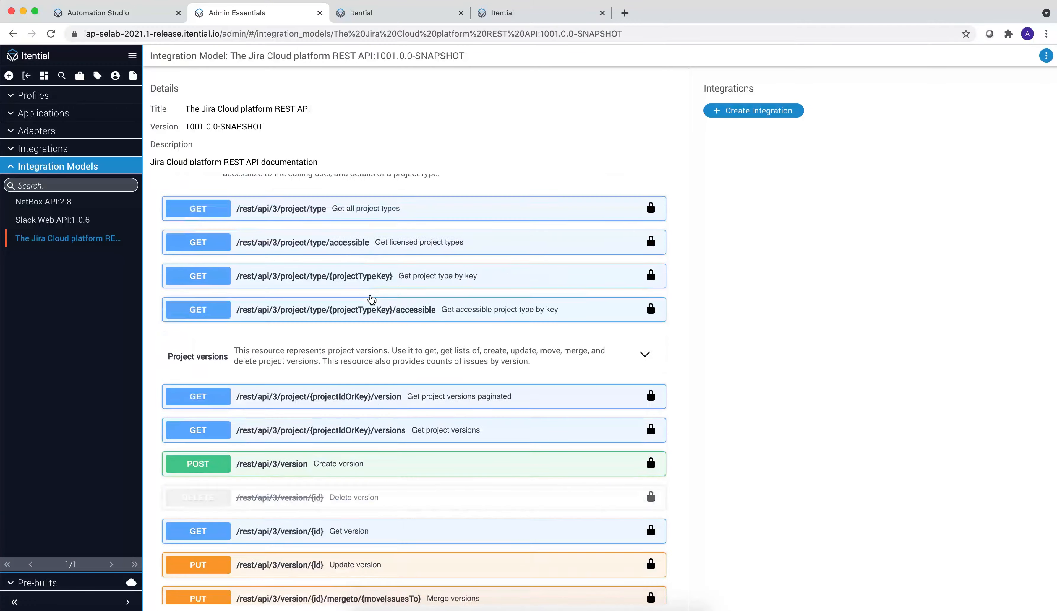
scroll(371, 300, "down", 20)
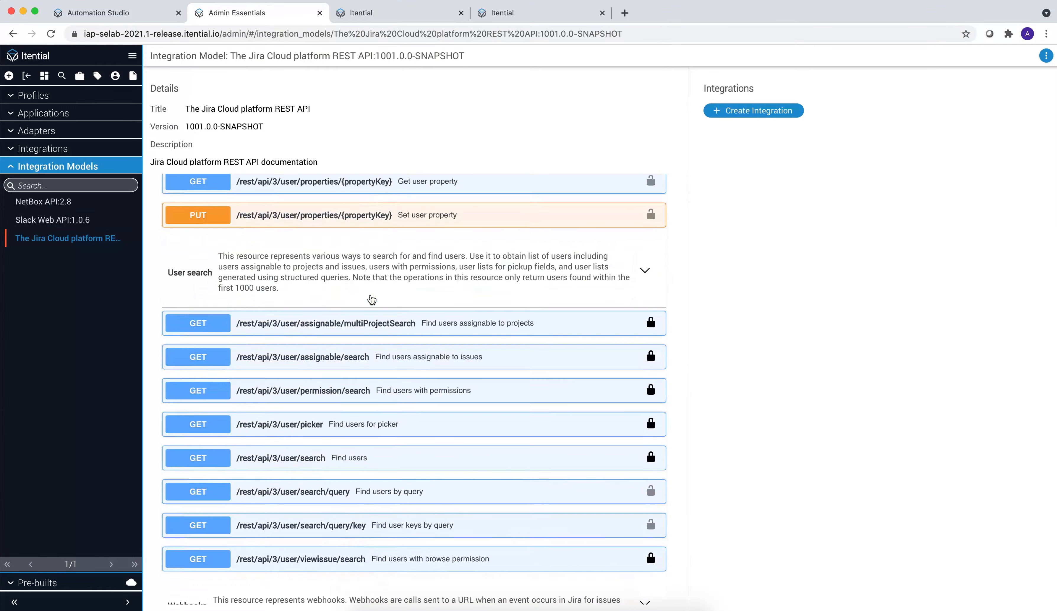
Browse the Jira model's schemas and examine the properties of the CreatedIssue schema
scroll(371, 300, "down", 10)
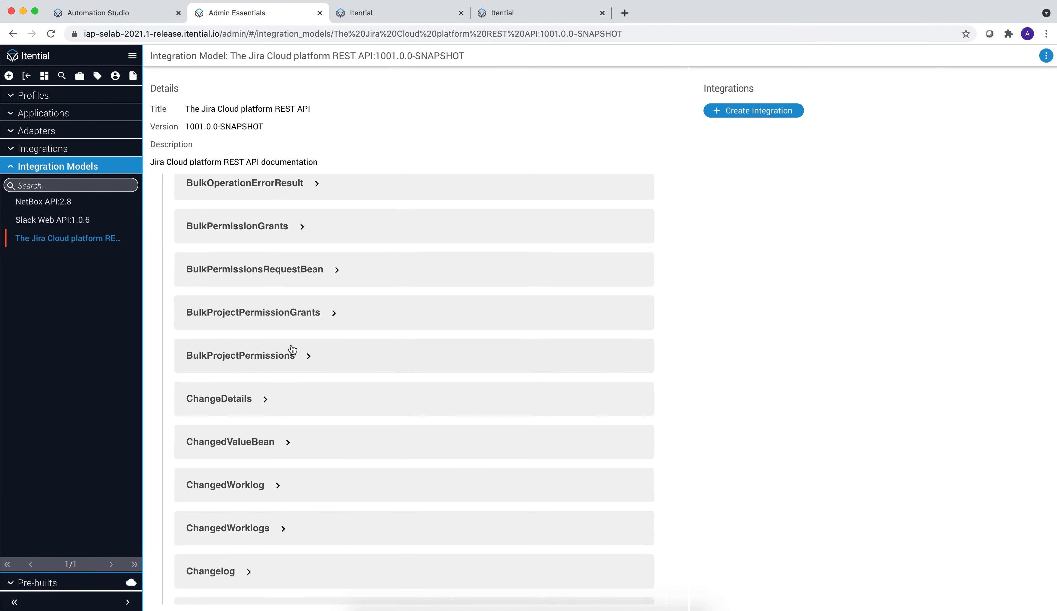
scroll(291, 369, "down", 6)
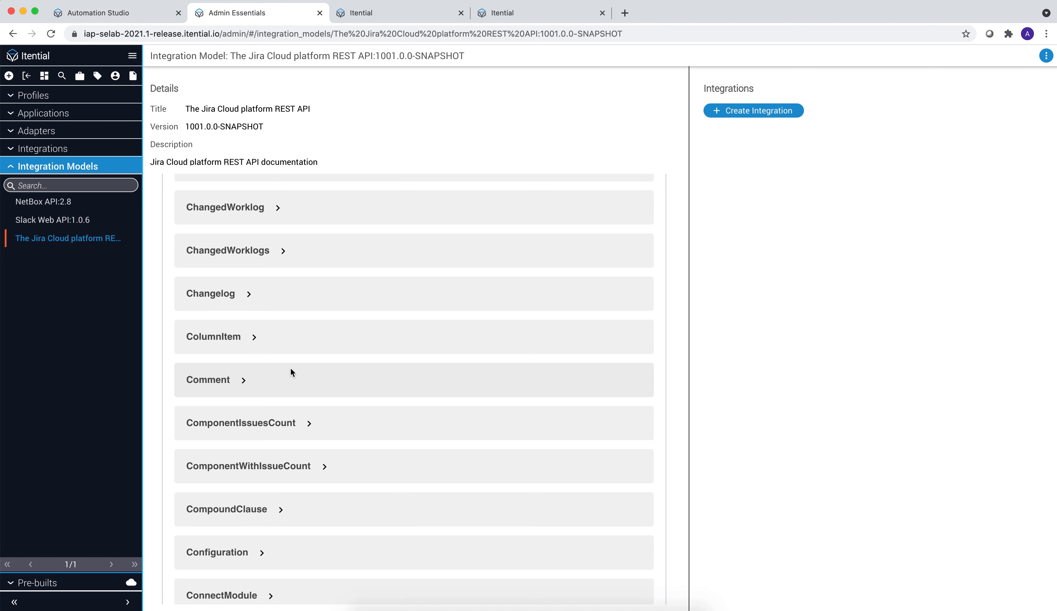
scroll(291, 372, "down", 7)
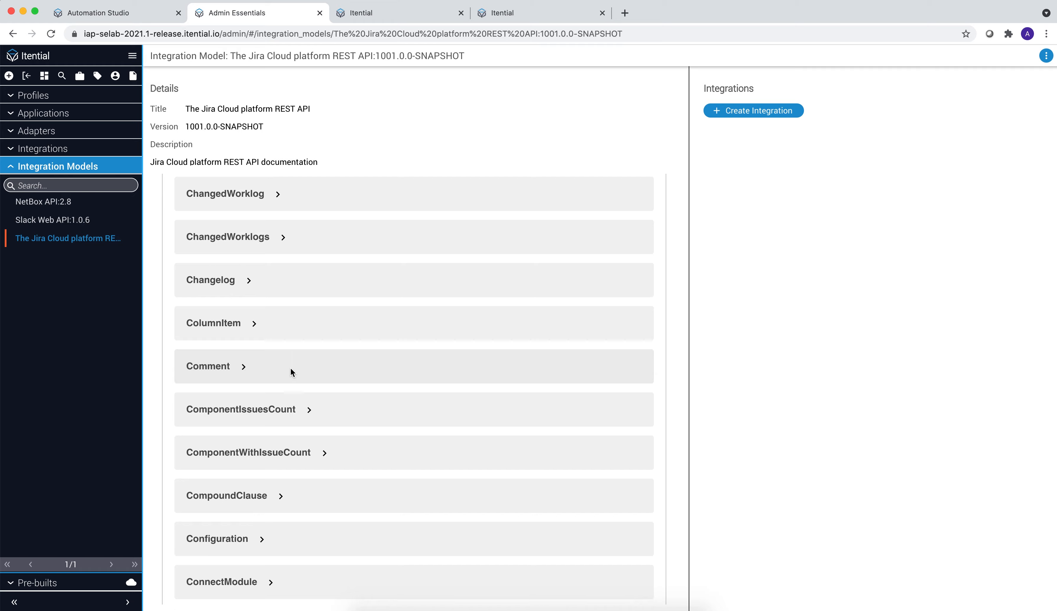
scroll(293, 373, "down", 3)
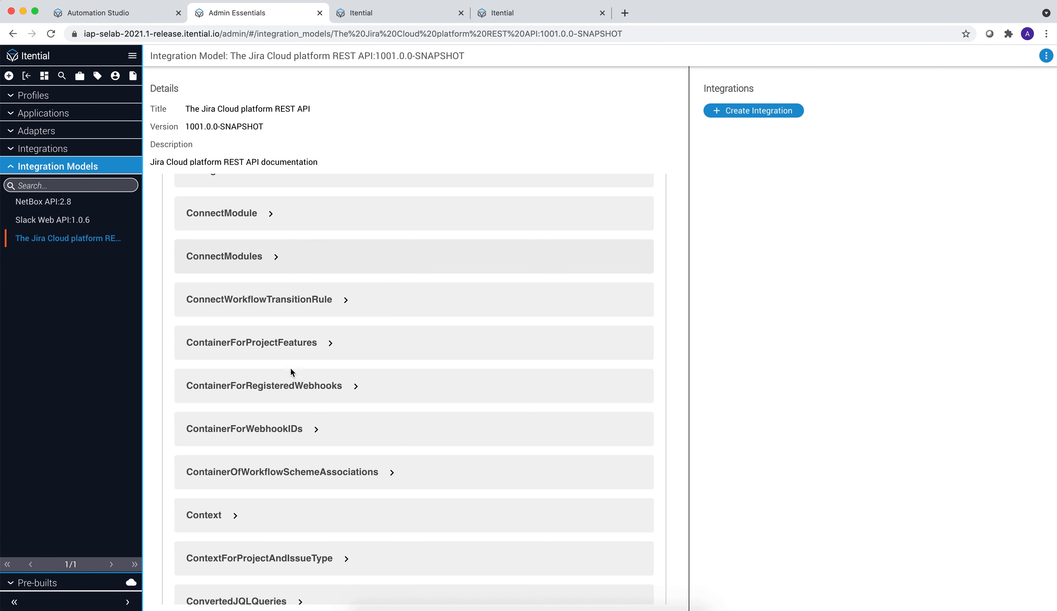
scroll(268, 265, "down", 4)
scroll(267, 265, "down", 4)
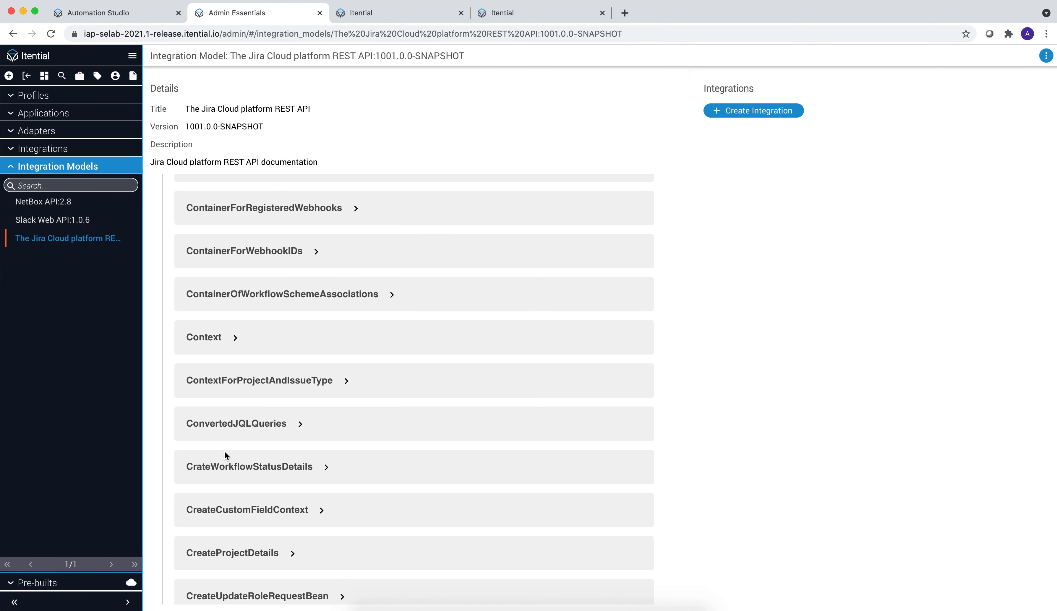
scroll(256, 448, "down", 3)
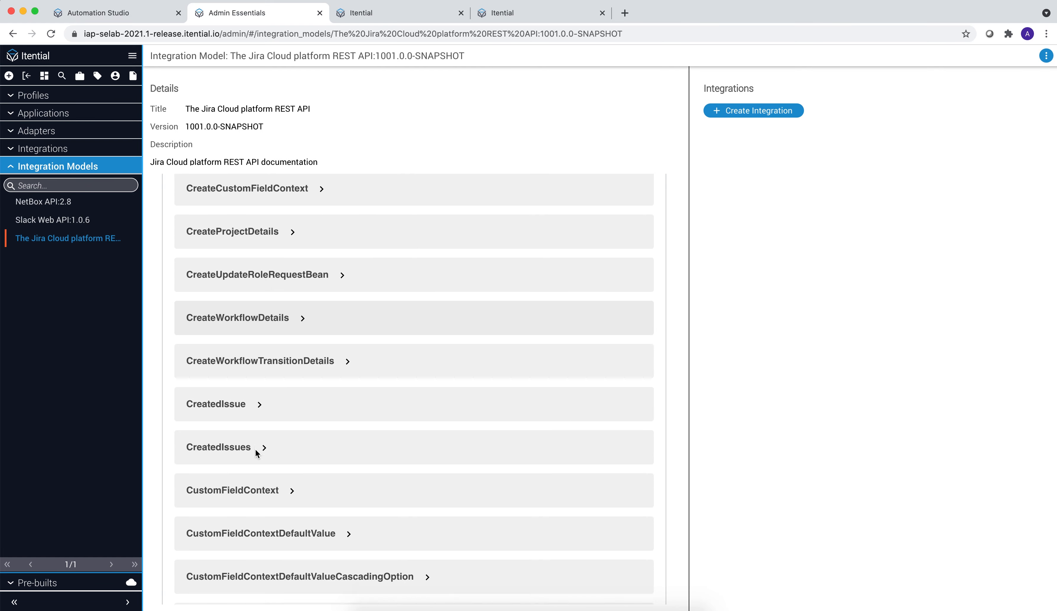
left_click(237, 392)
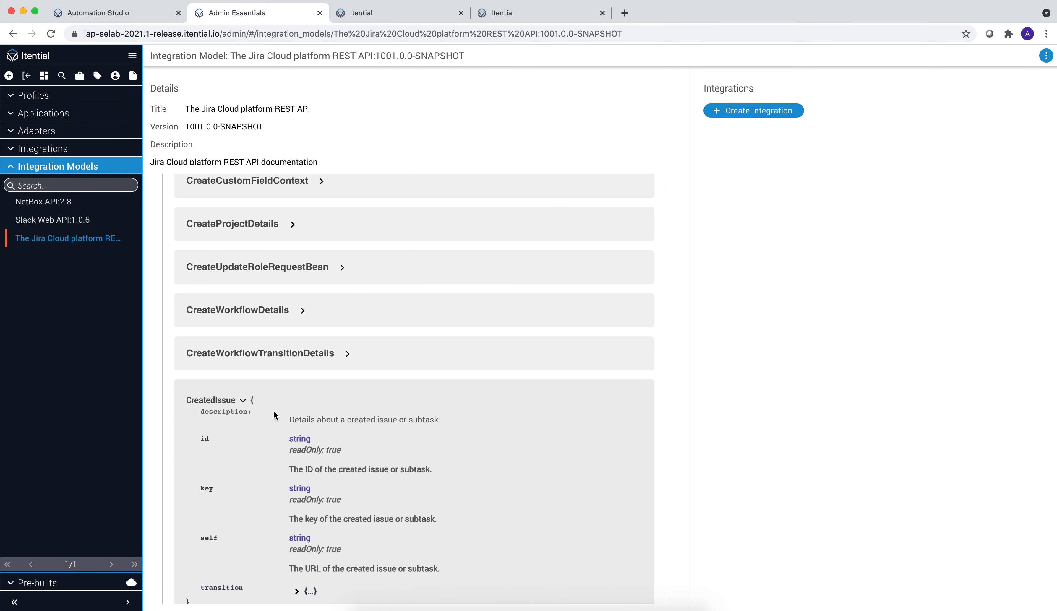
scroll(281, 444, "down", 3)
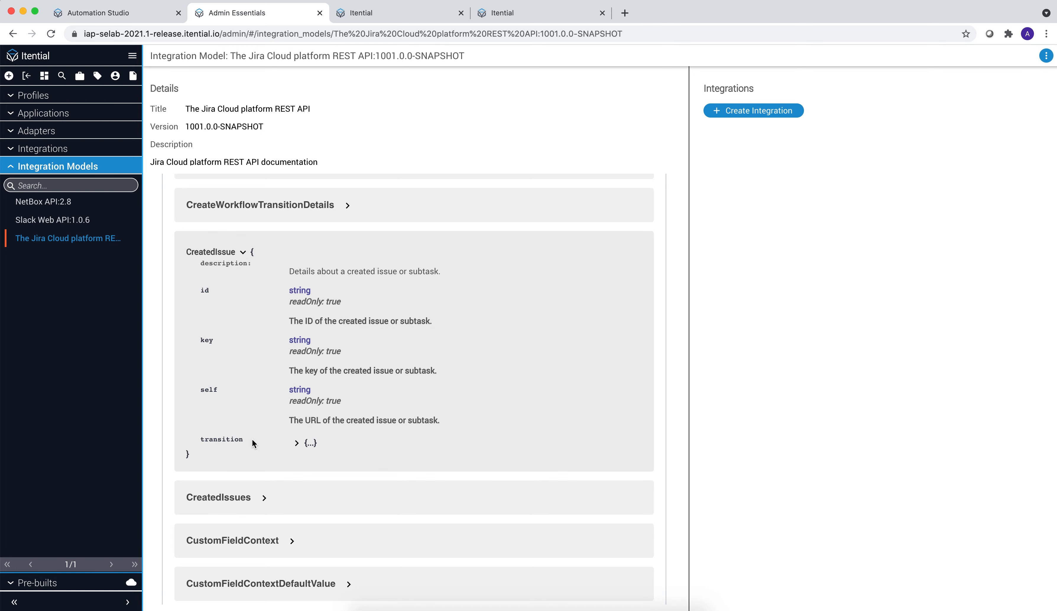
left_click(242, 252)
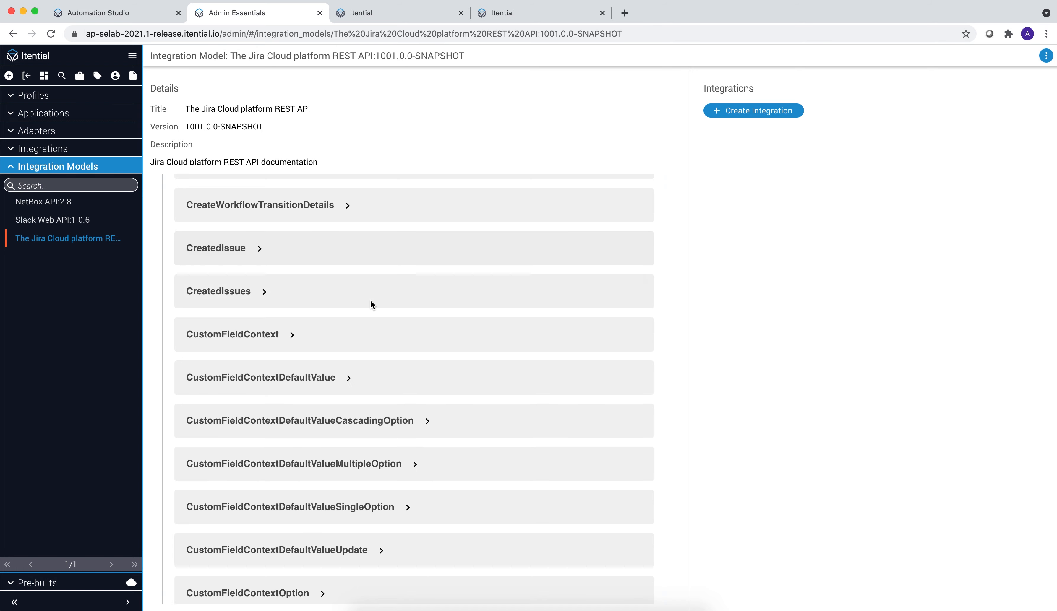
Create an integration named "Itential -Jira" from the Jira Cloud platform REST API model and save it
scroll(371, 299, "up", 10)
left_click(771, 113)
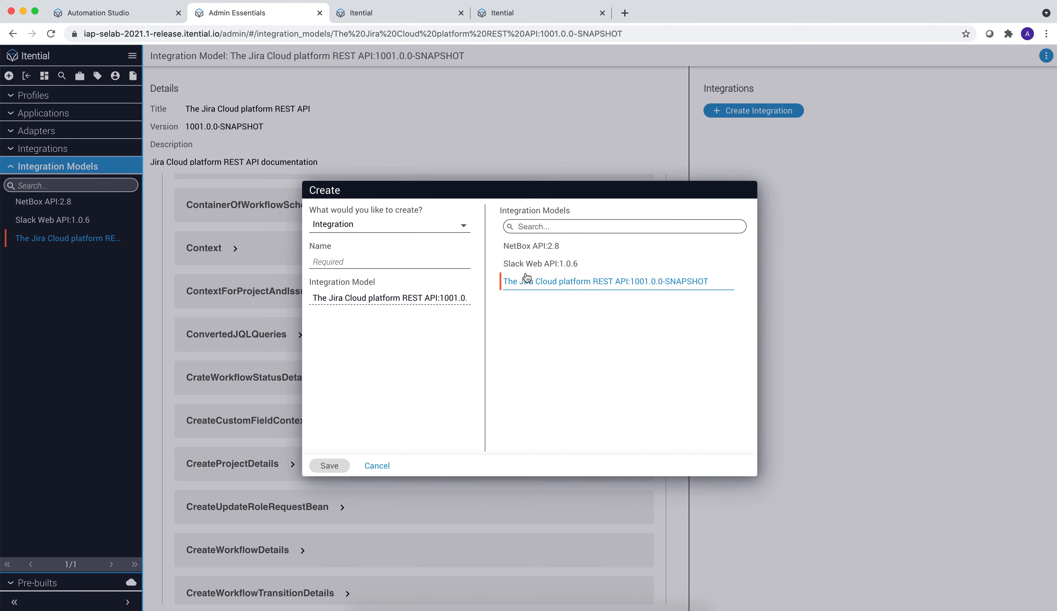
left_click(383, 258)
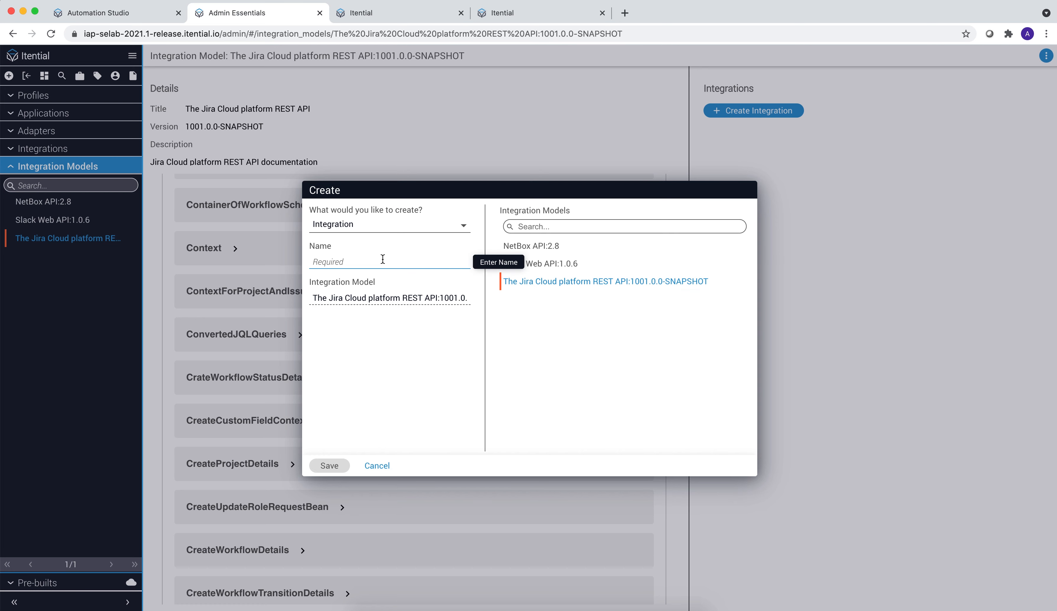
type("Itential -s")
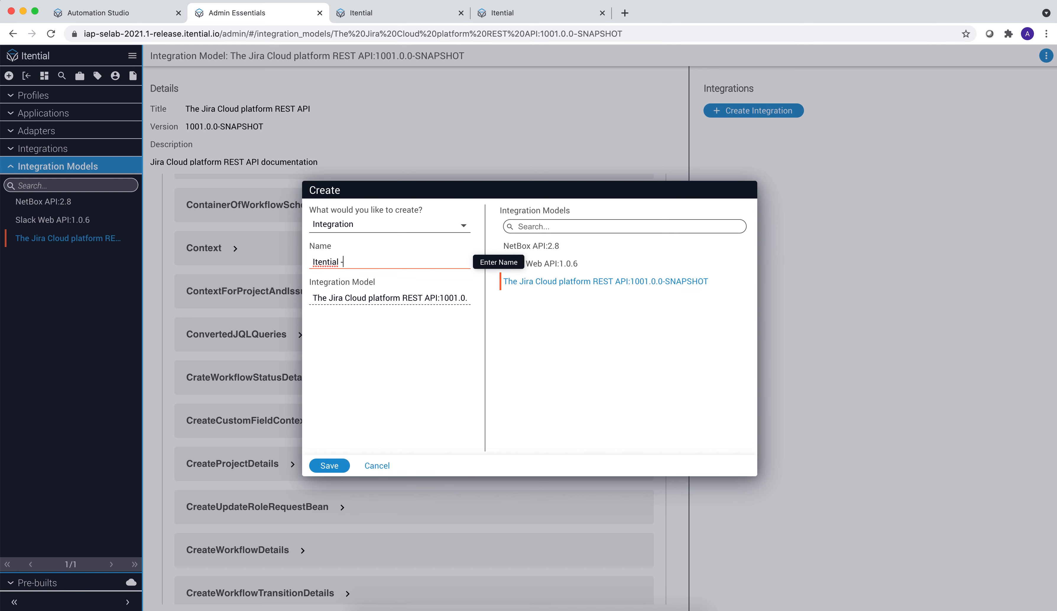
key("BackSpace")
type("Jira")
left_click(329, 466)
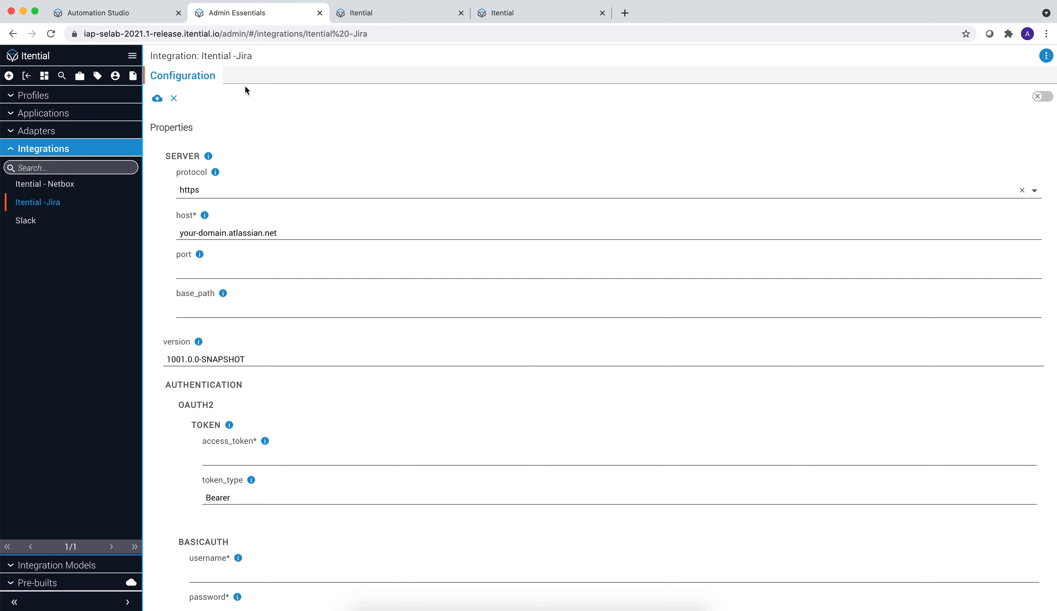
Switch to Automation Studio and create a JSON form named "Create Jira ticket"
left_click(147, 18)
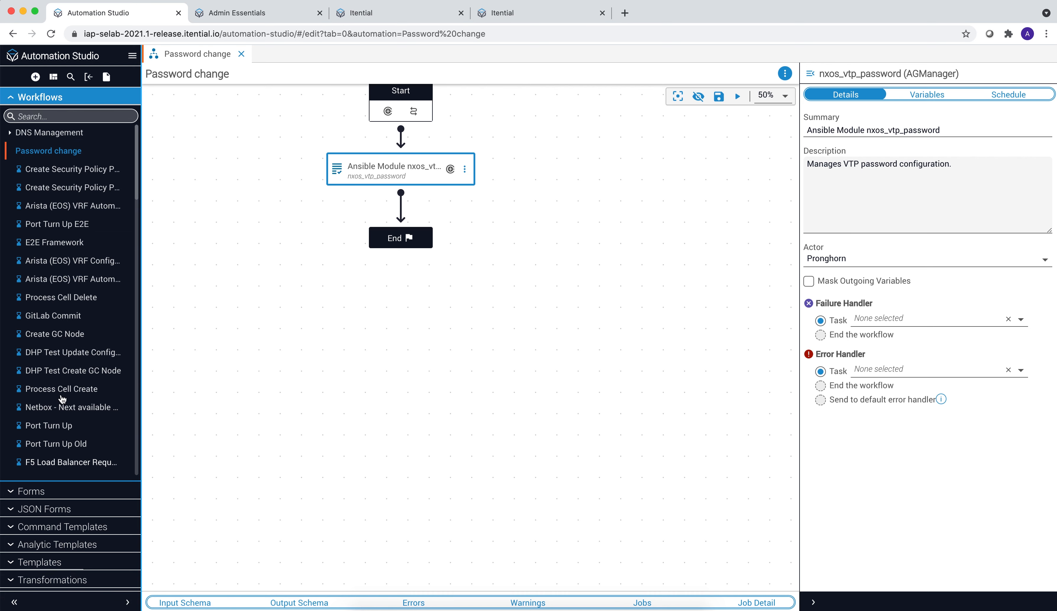
left_click(34, 509)
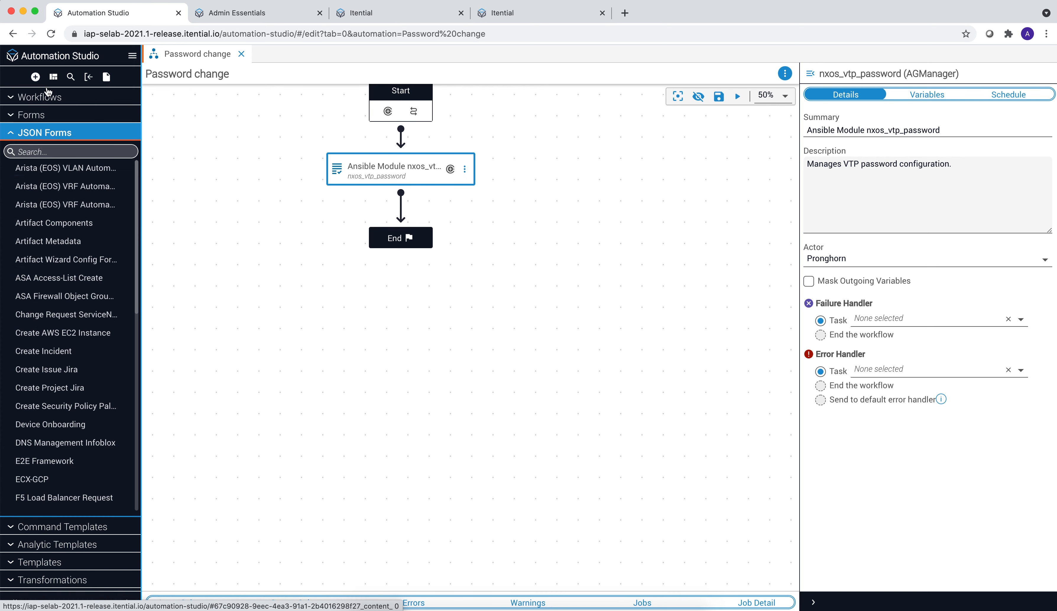
left_click(36, 77)
left_click(468, 243)
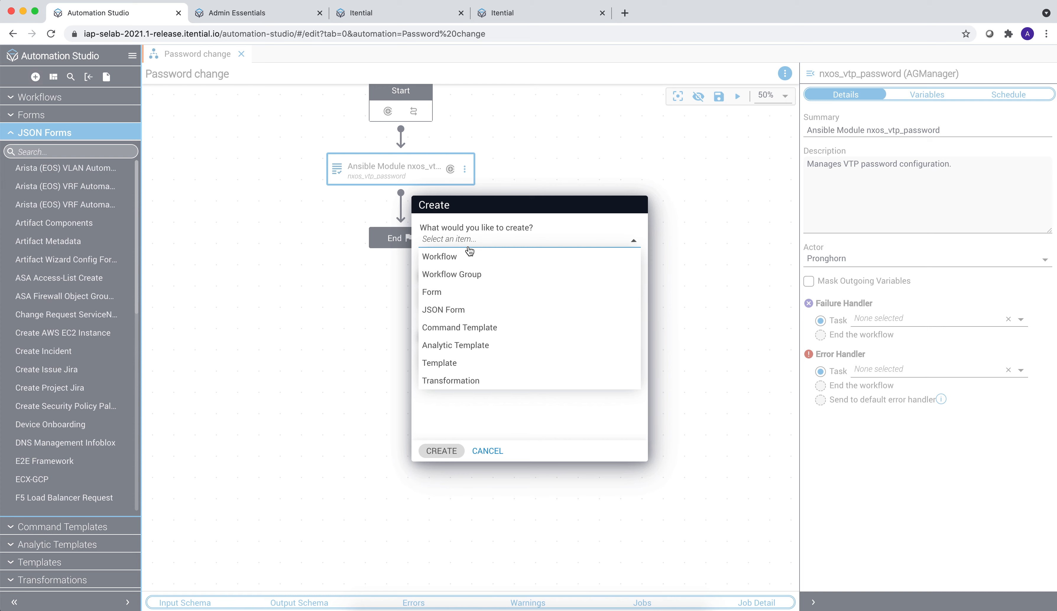
left_click(467, 311)
left_click(495, 271)
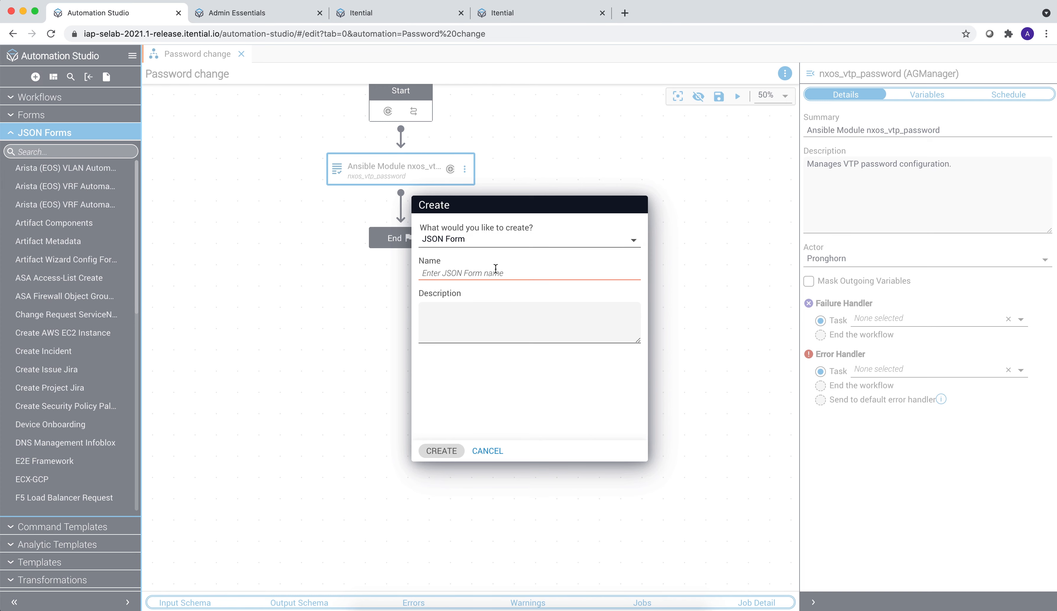
type("Crea")
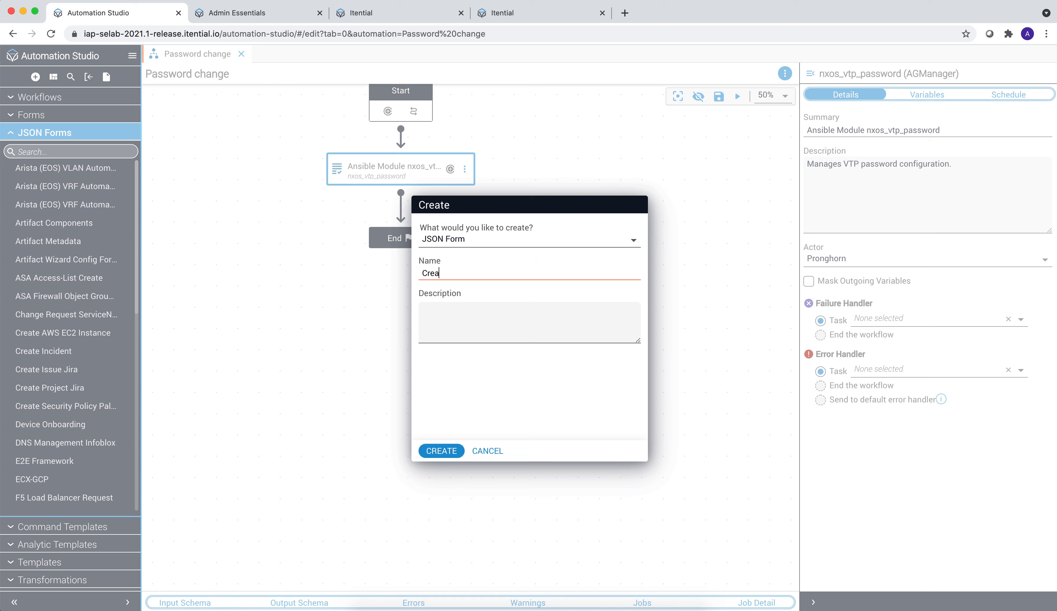
type("te Jira ticket")
left_click(448, 453)
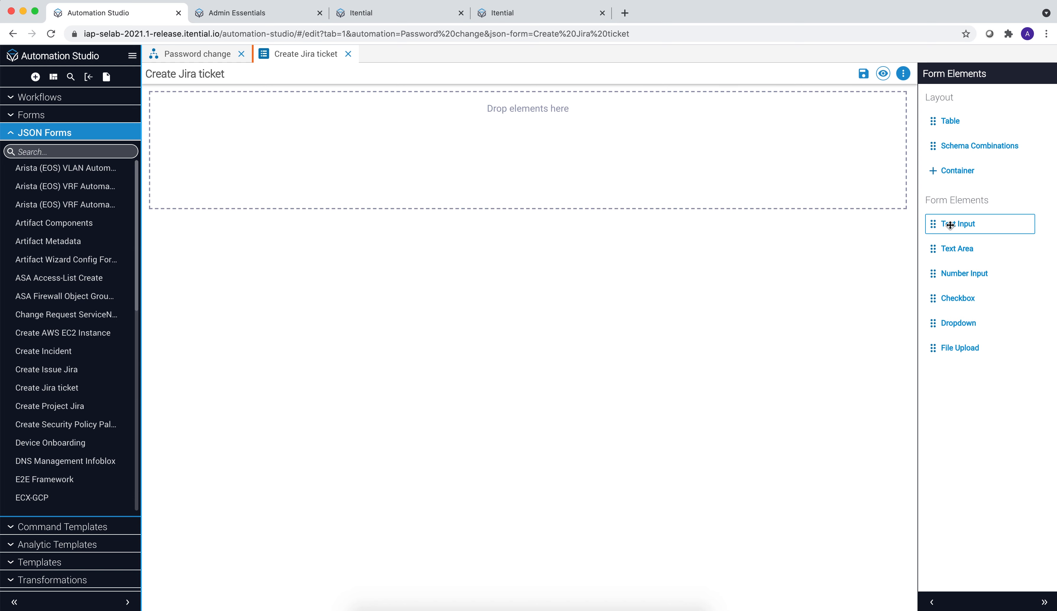
Add a text input to the empty form, label it "Title" and save its configuration
left_click_drag(960, 226, 354, 127)
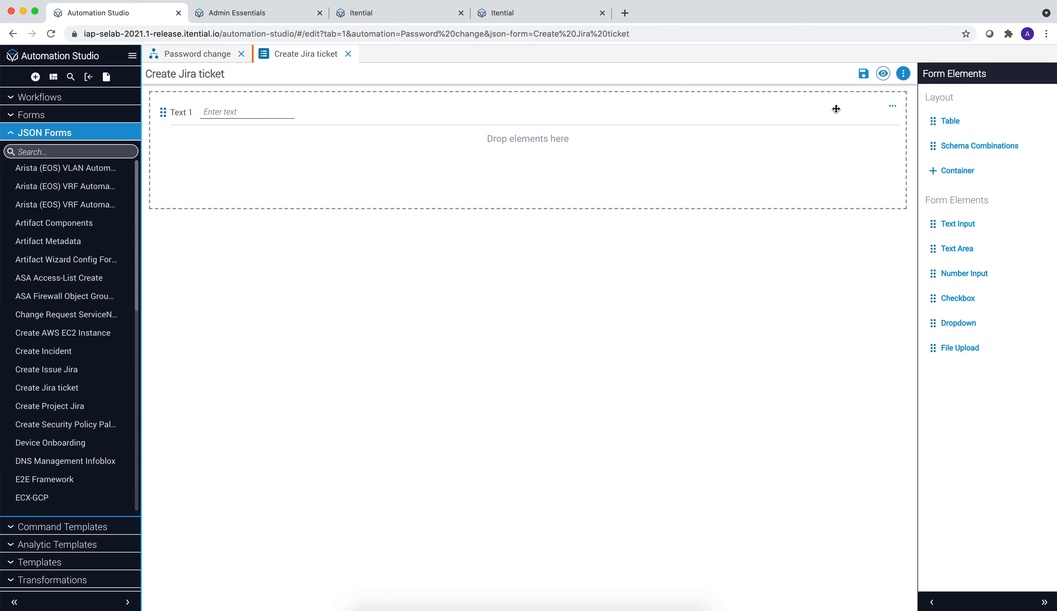
left_click(892, 105)
left_click(441, 143)
left_click_drag(440, 143, 354, 144)
type("Title")
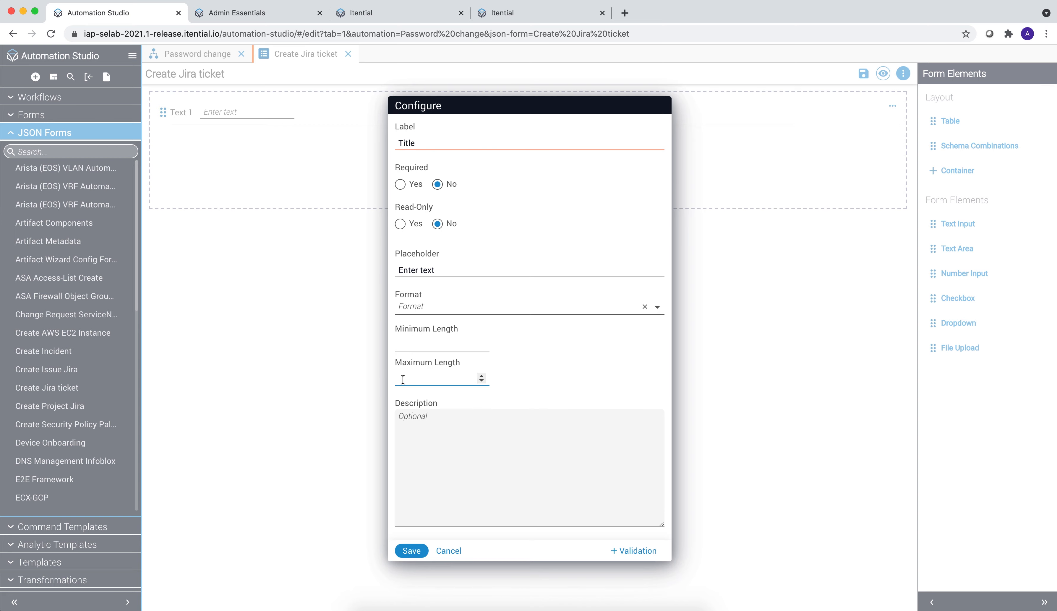
left_click(399, 553)
Add a second text input below Title, label it "Description" and save its configuration
left_click_drag(951, 224, 264, 151)
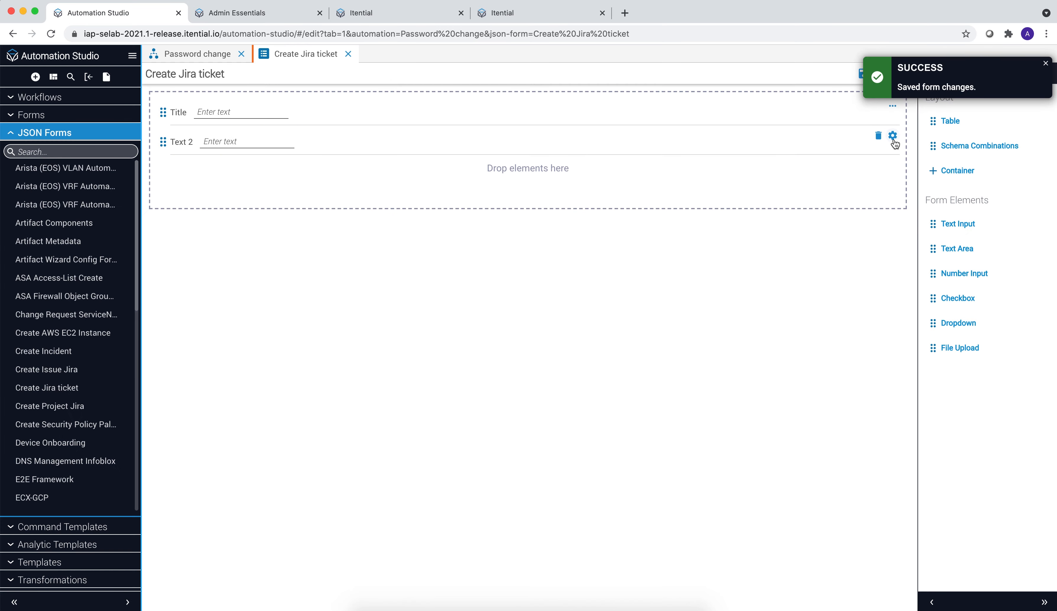
left_click(893, 135)
left_click(452, 144)
key("super+a")
type("Description")
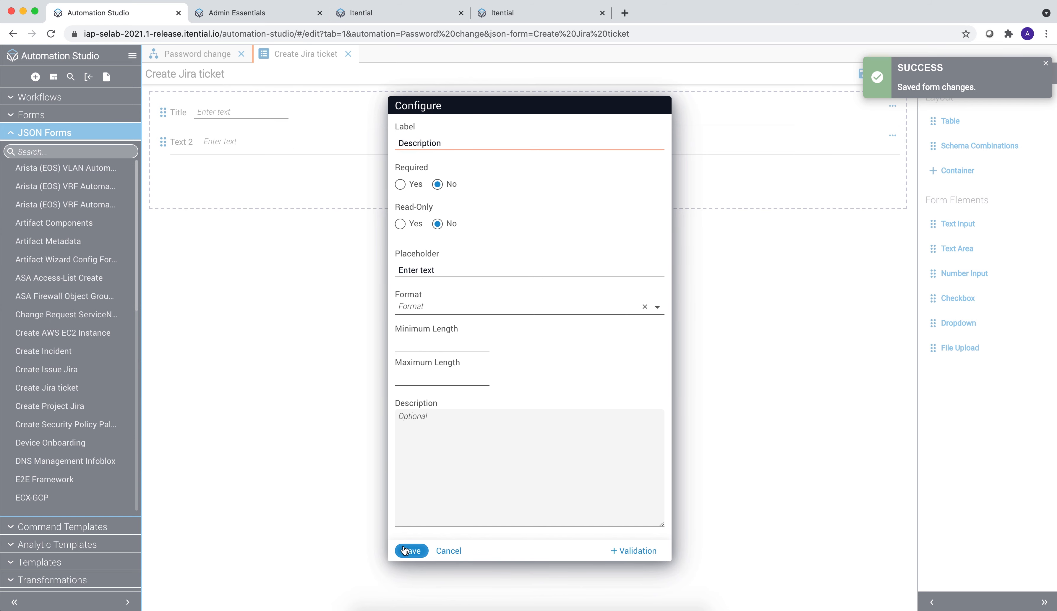
left_click(404, 551)
Add a required text input labelled "email" with the email format below Description, save it and dismiss the notifications
left_click_drag(965, 230, 333, 181)
left_click(895, 169)
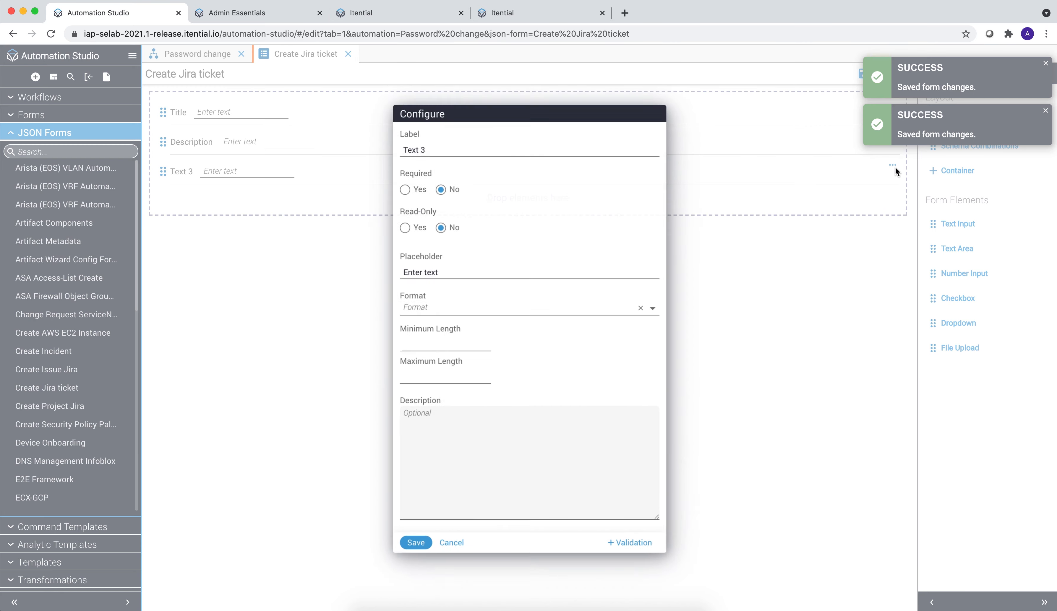
left_click_drag(438, 146, 384, 144)
type("email")
left_click(400, 185)
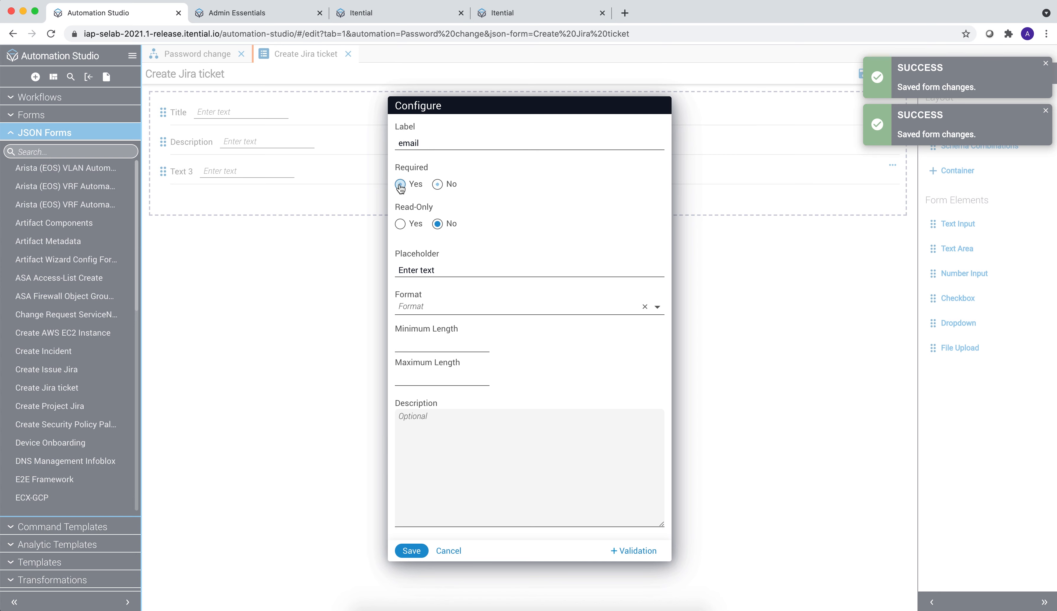
left_click(467, 310)
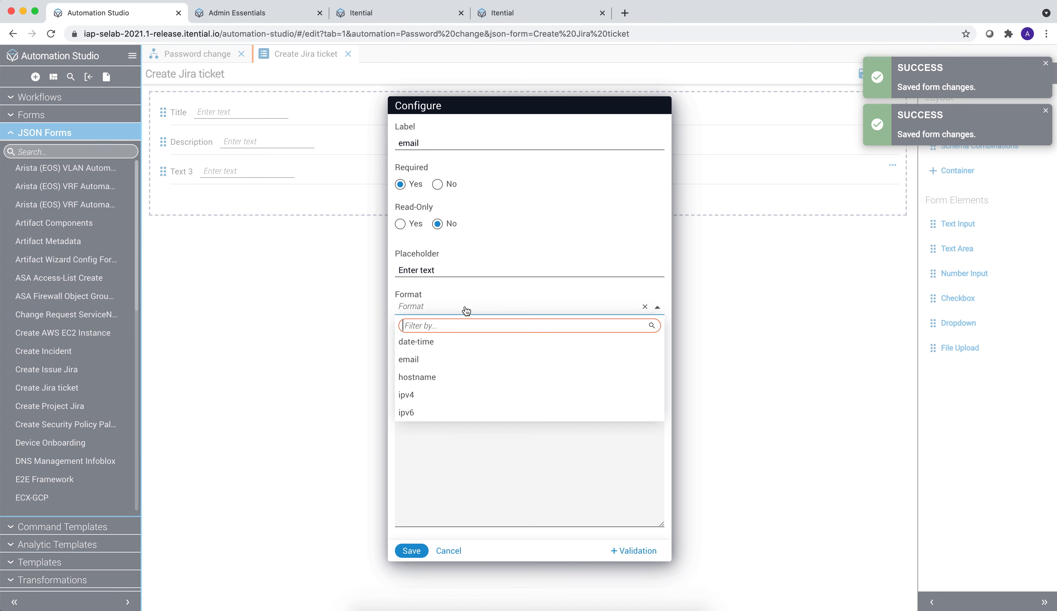
left_click(447, 360)
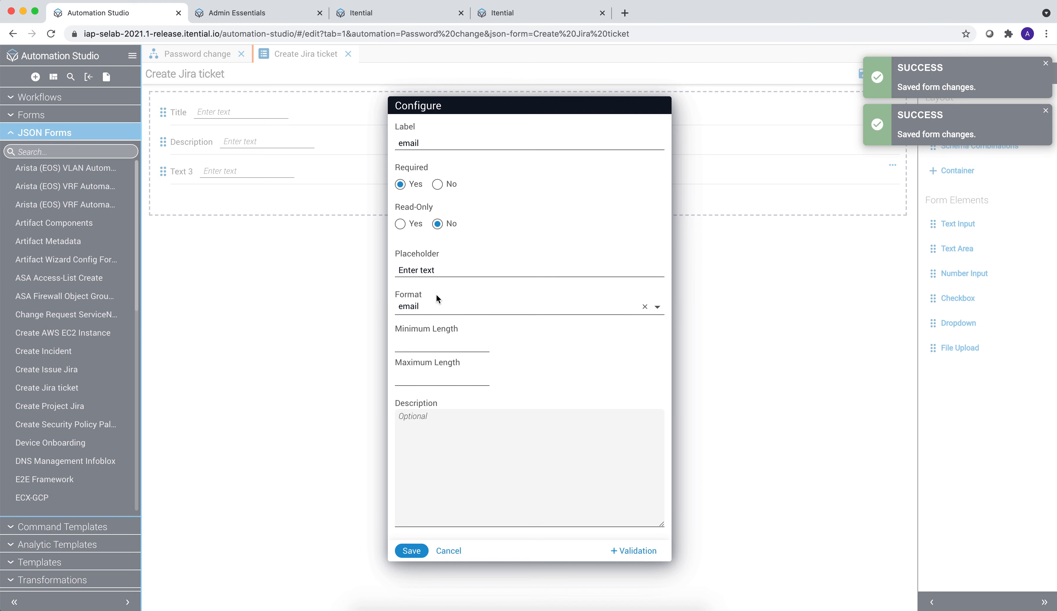
left_click(412, 550)
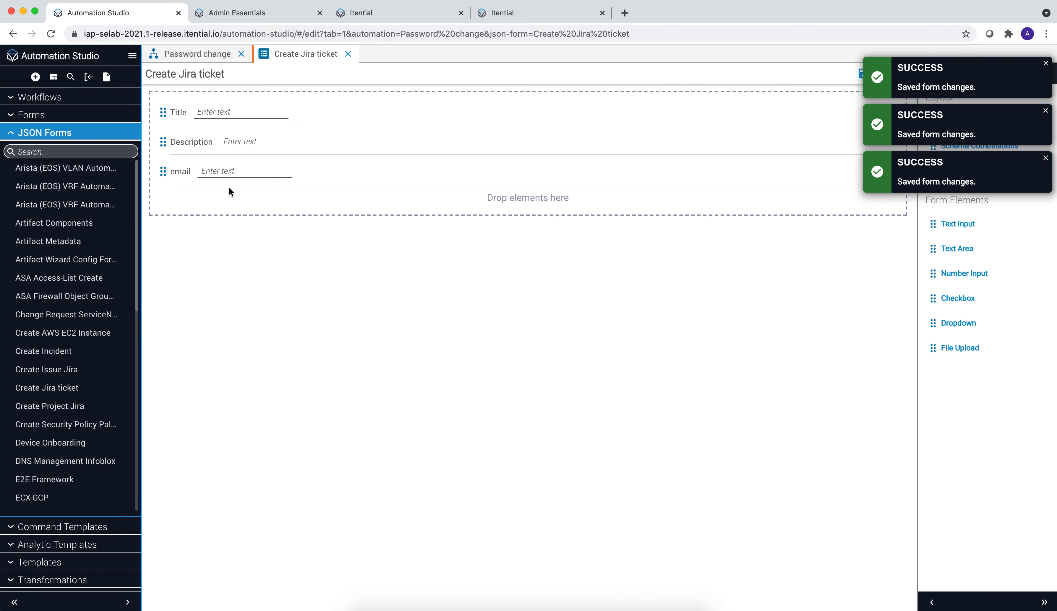
left_click(1046, 64)
left_click(1046, 64)
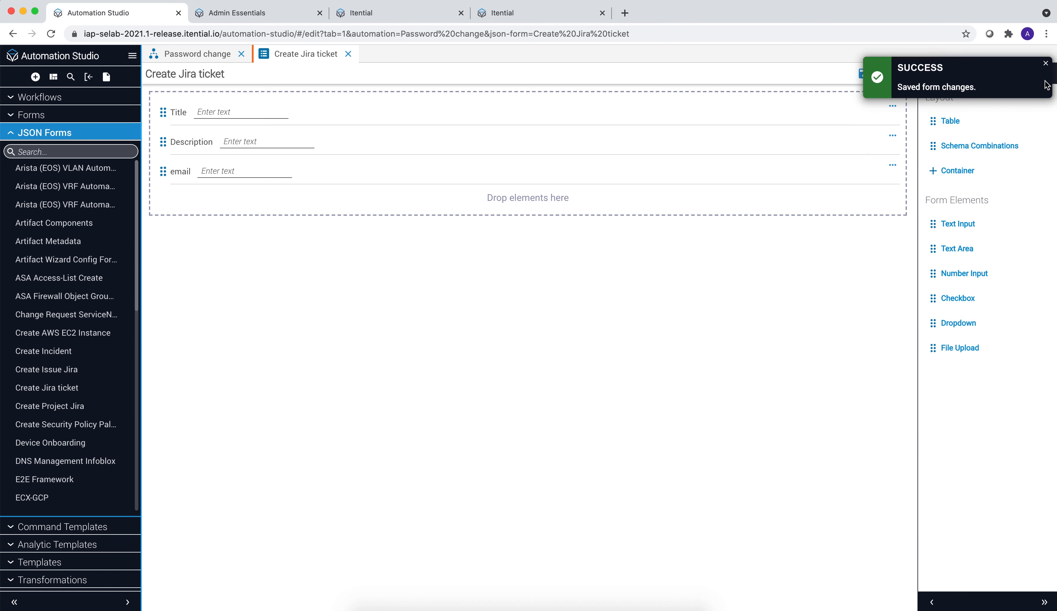
left_click(1046, 64)
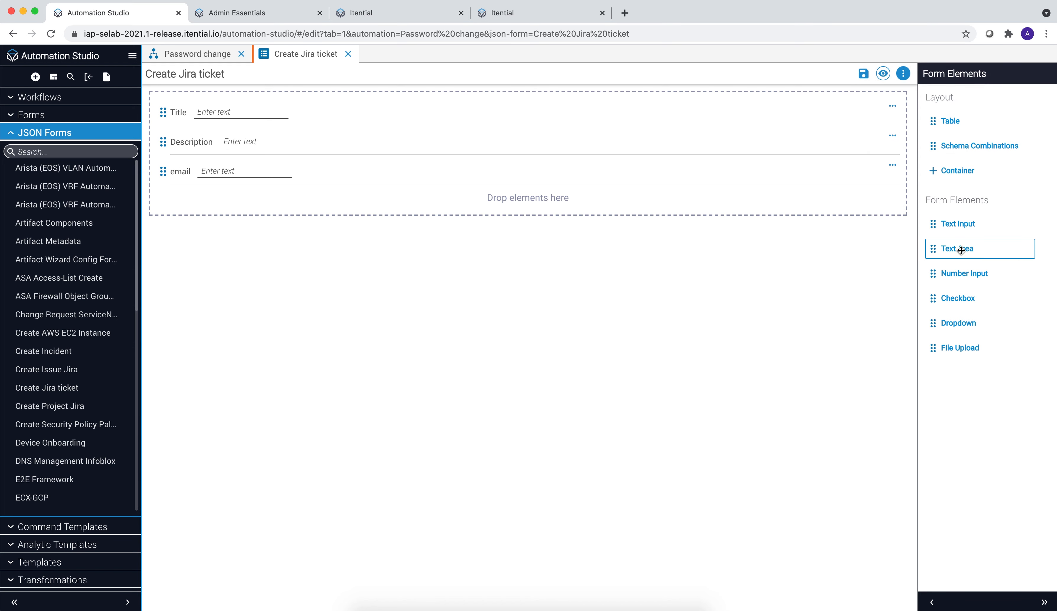
Add a dropdown above the Title field and label it "Ticket type"
left_click_drag(961, 323, 227, 108)
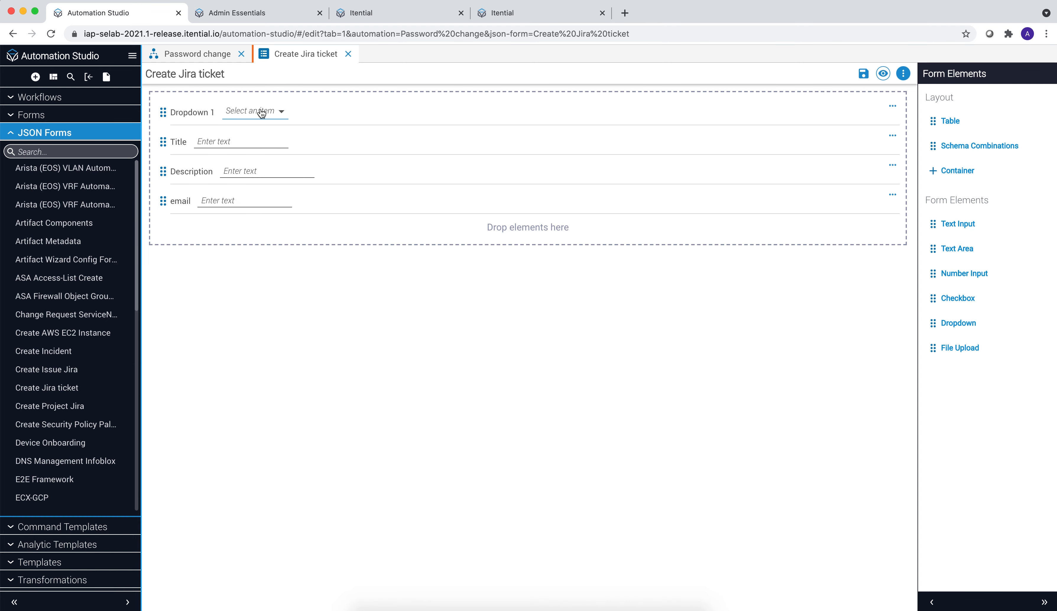
left_click(889, 105)
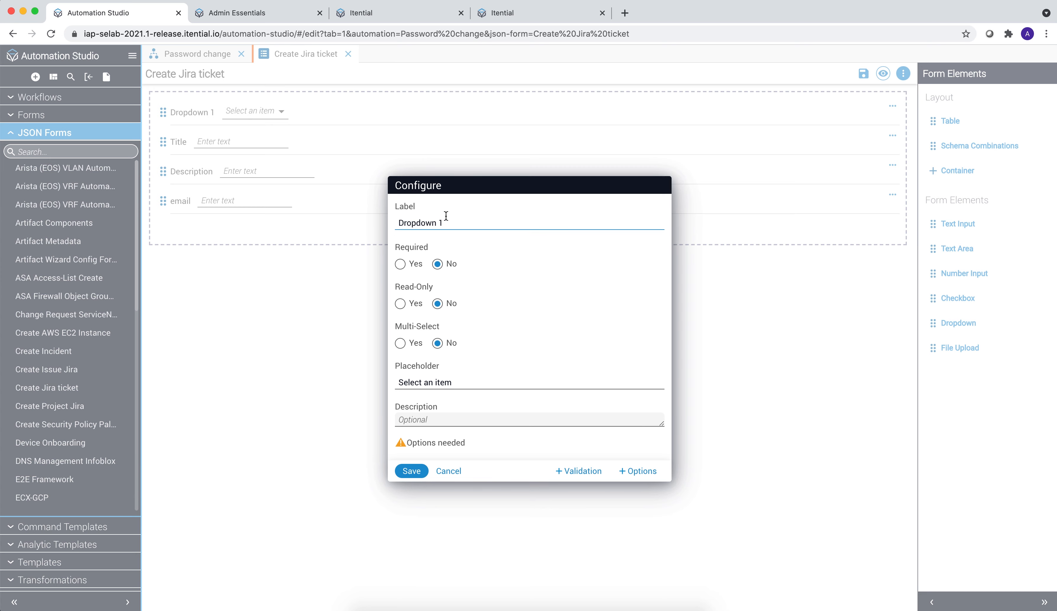
left_click_drag(444, 222, 370, 222)
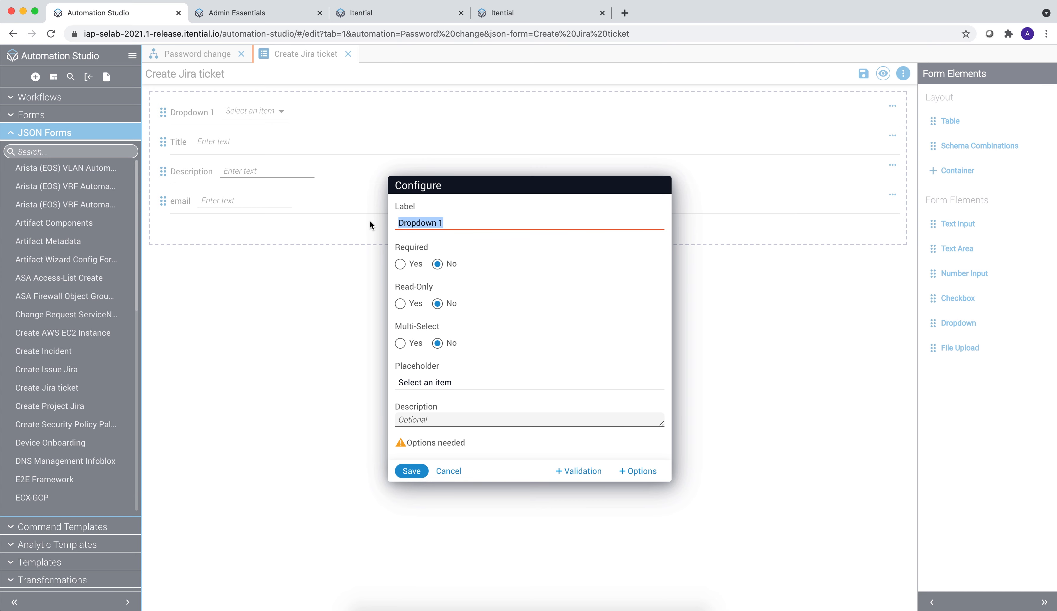
type("Ticket type")
left_click(473, 389)
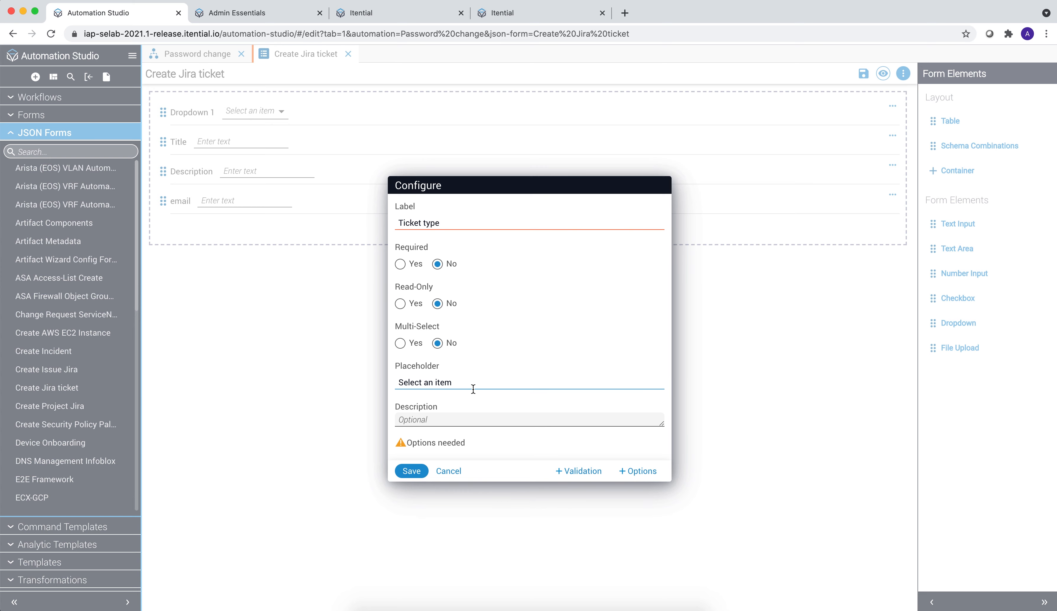
Make the dropdown's options dynamic with base URL /Jira and API route /getRestapi2issuetype, and run the API call
left_click(639, 471)
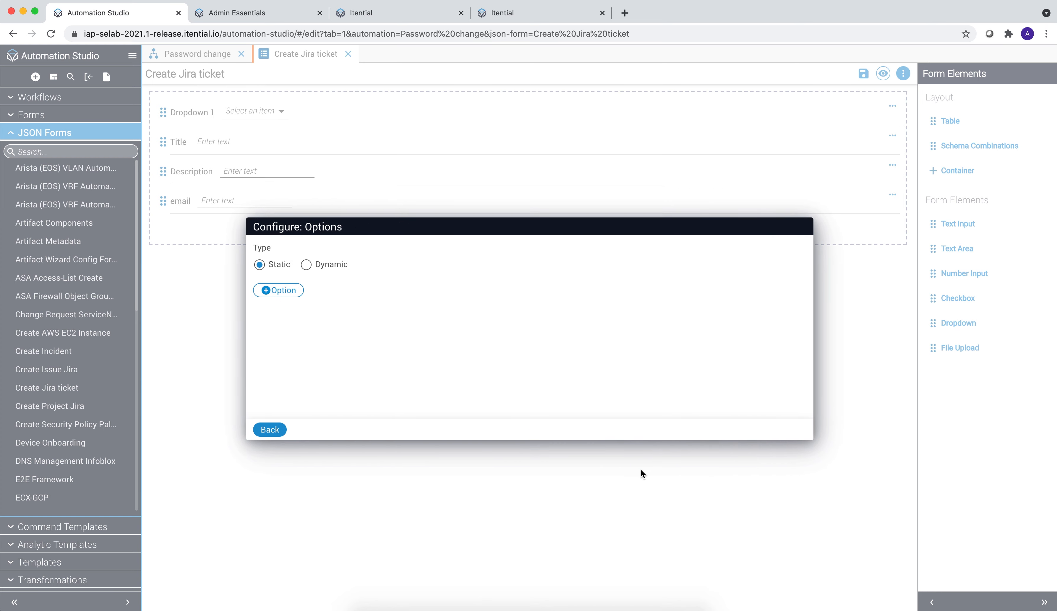
left_click(307, 264)
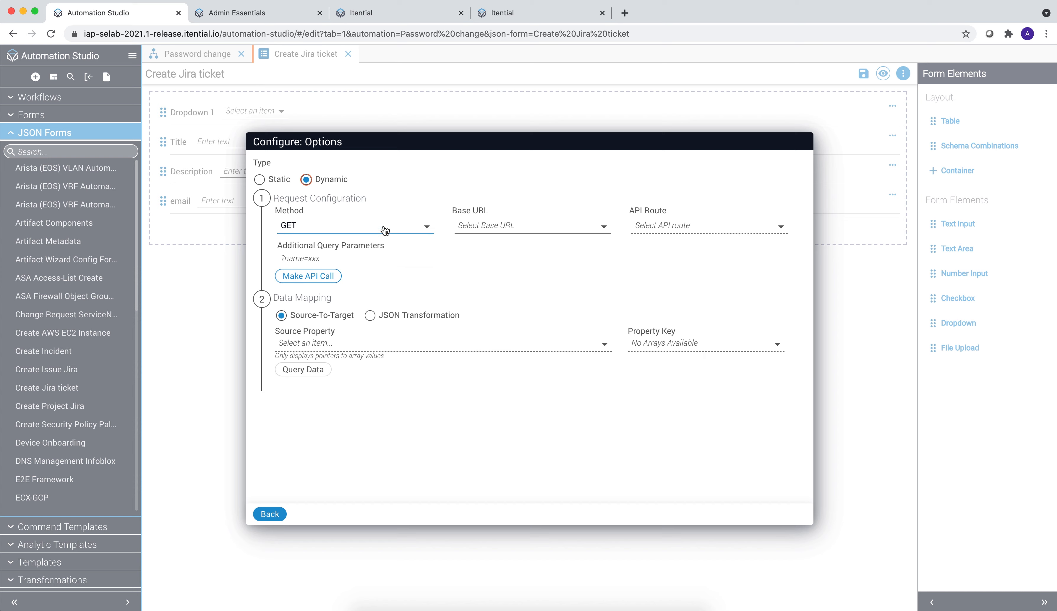
left_click(485, 233)
type("jir")
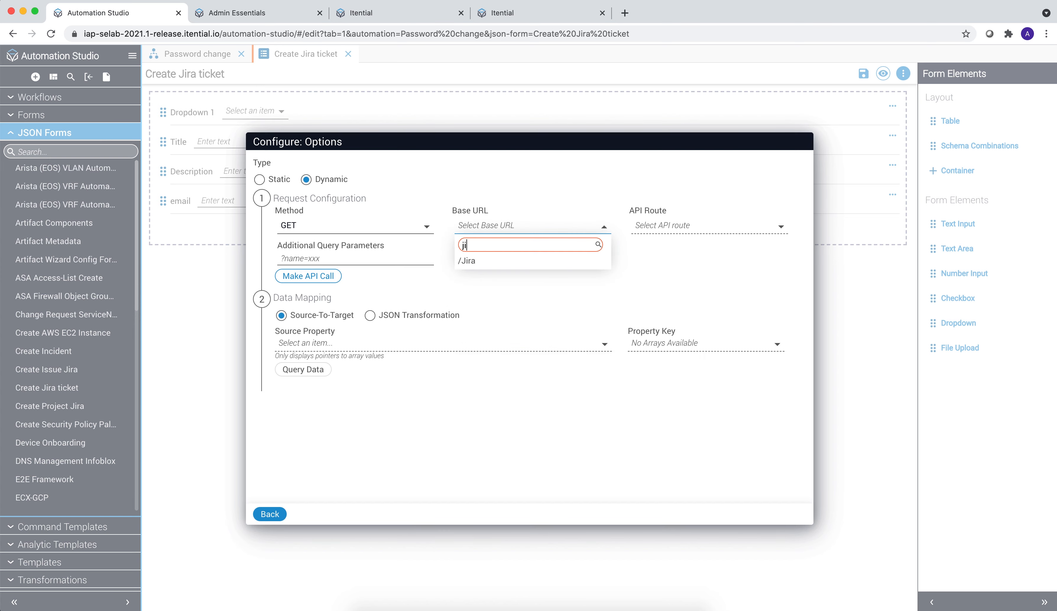
left_click(491, 262)
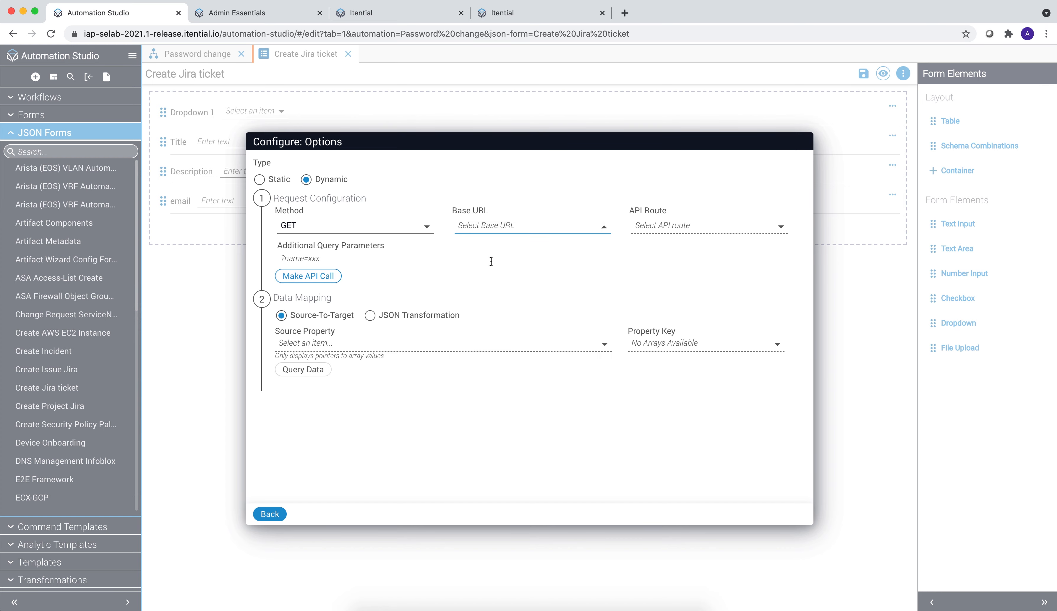
left_click(690, 227)
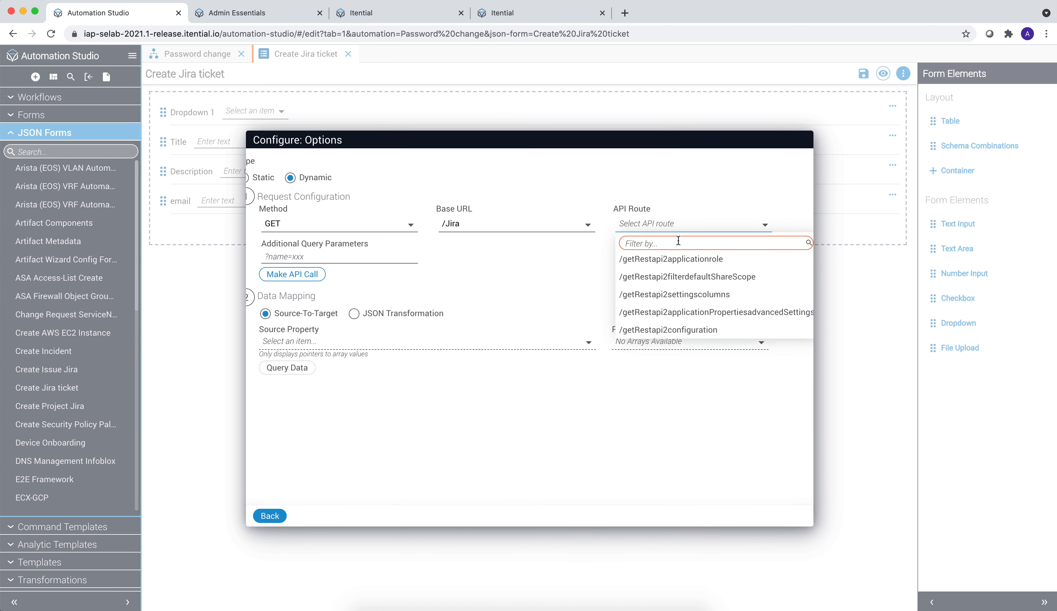
type("type")
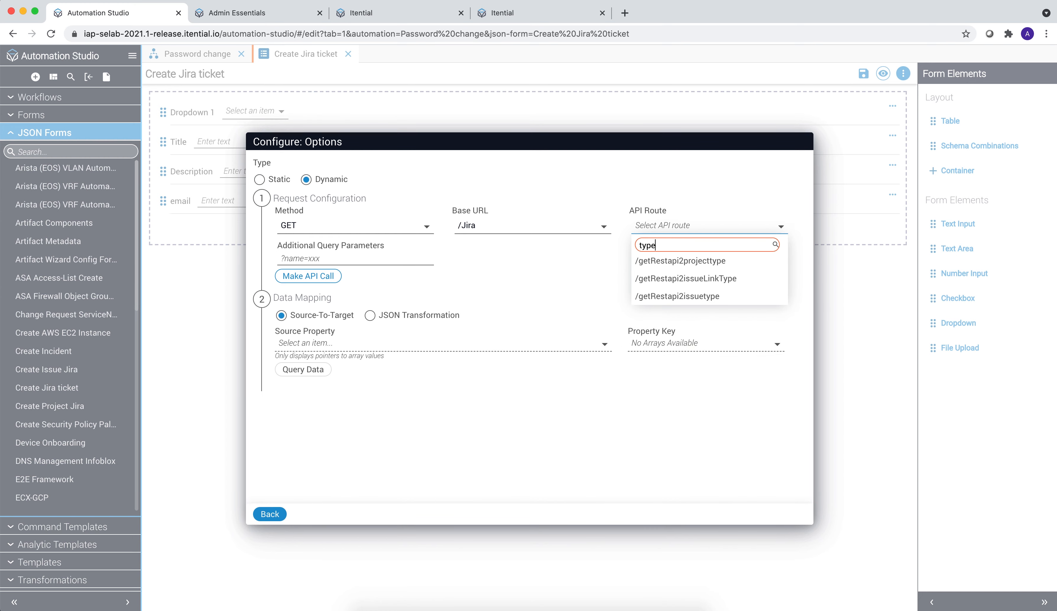
left_click(667, 299)
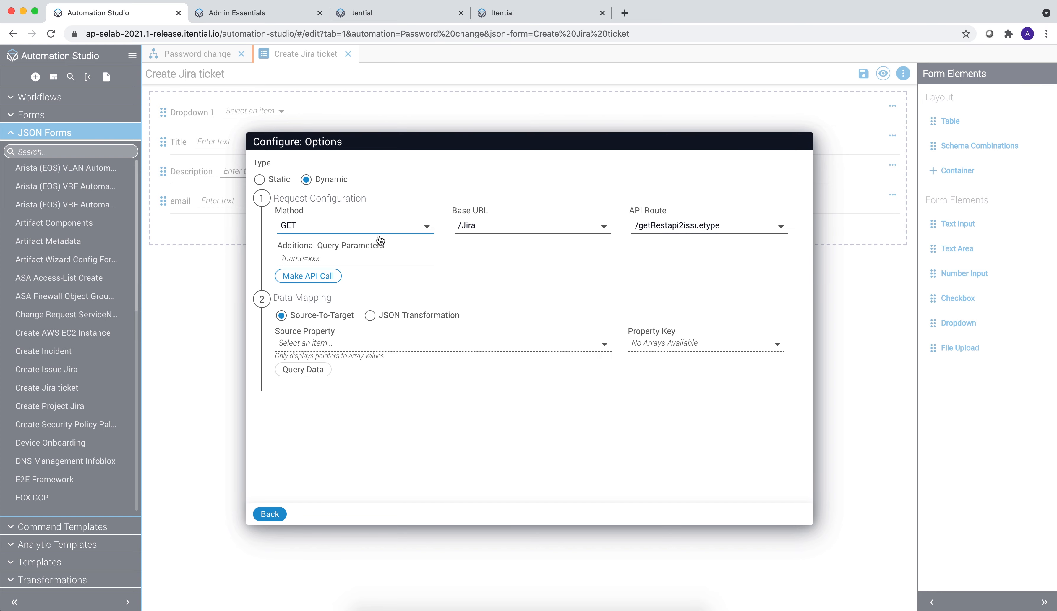
left_click(312, 276)
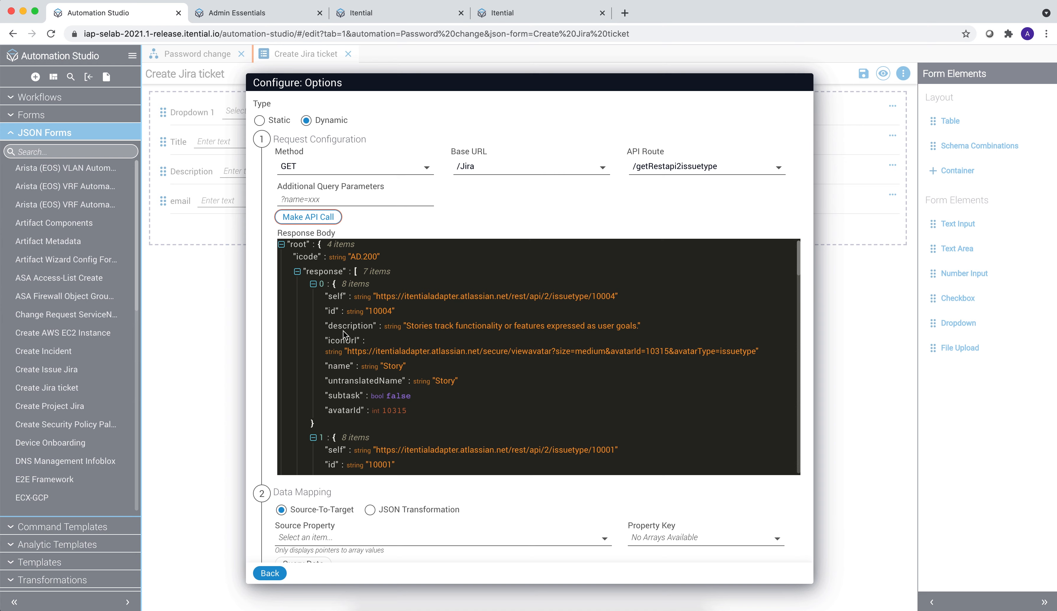
Map the dropdown options from source property /response with property key /name, and query the data for a preview
scroll(345, 336, "down", 2)
scroll(362, 358, "down", 2)
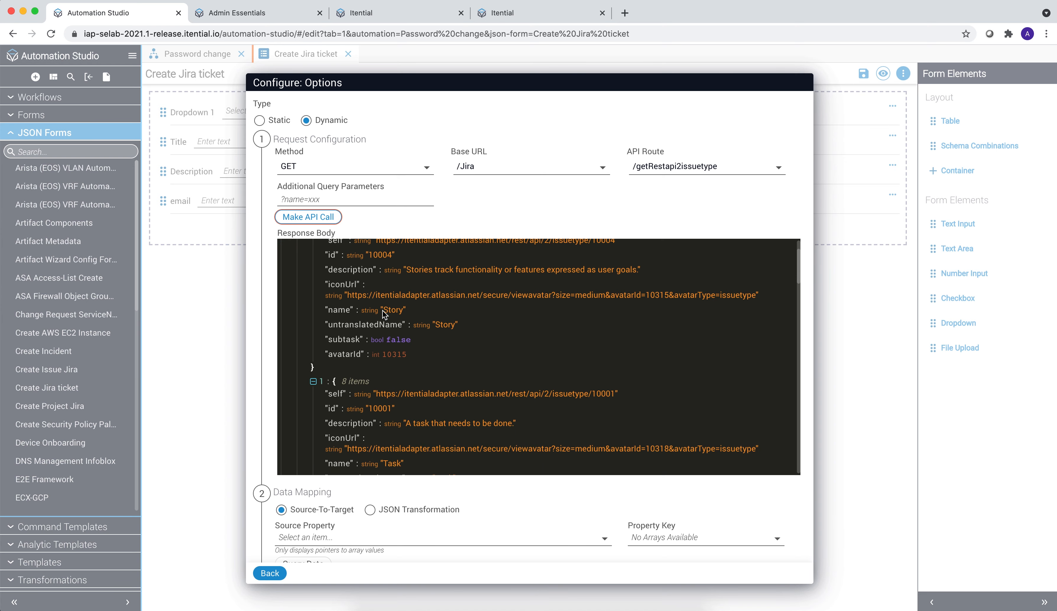
scroll(384, 319, "up", 1)
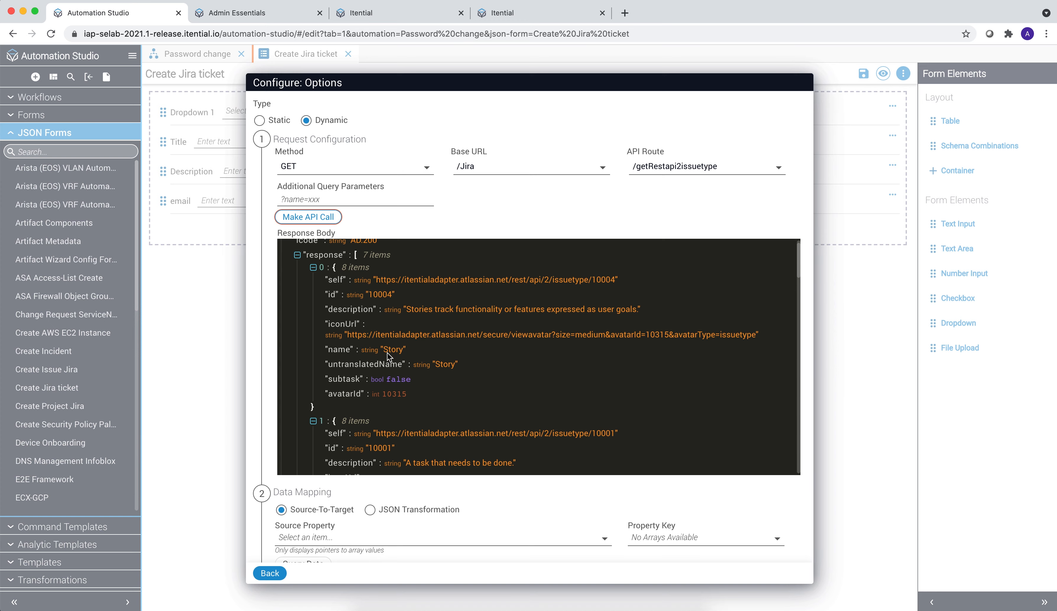
scroll(516, 498, "down", 2)
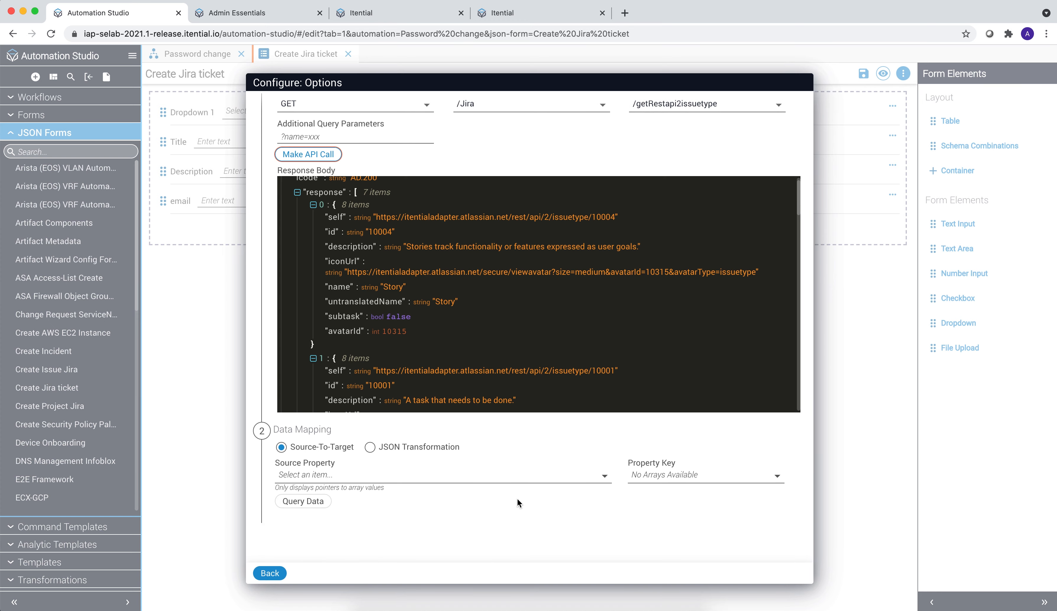
left_click(407, 483)
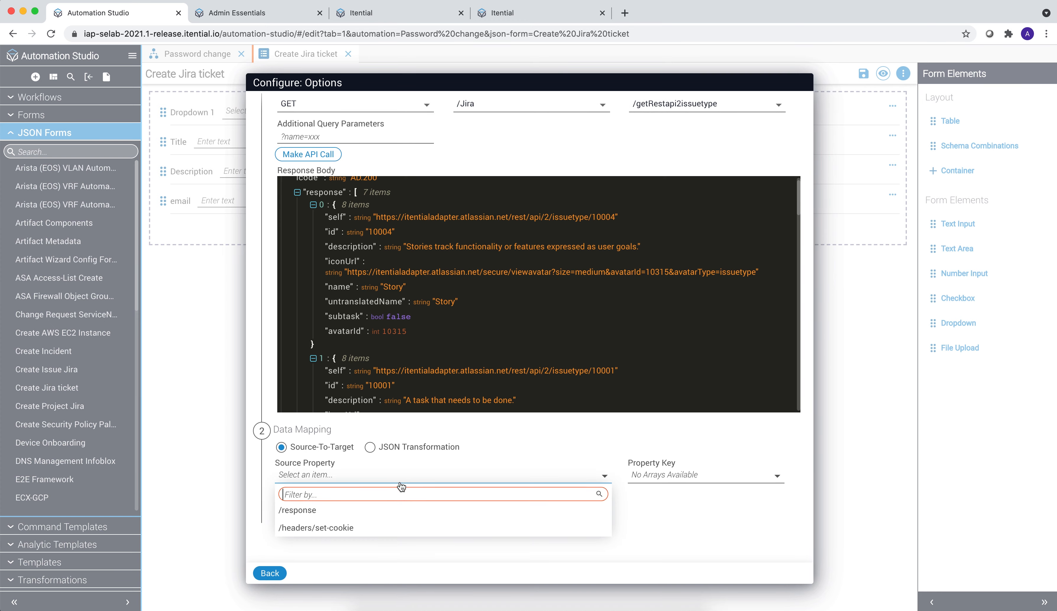
left_click(361, 510)
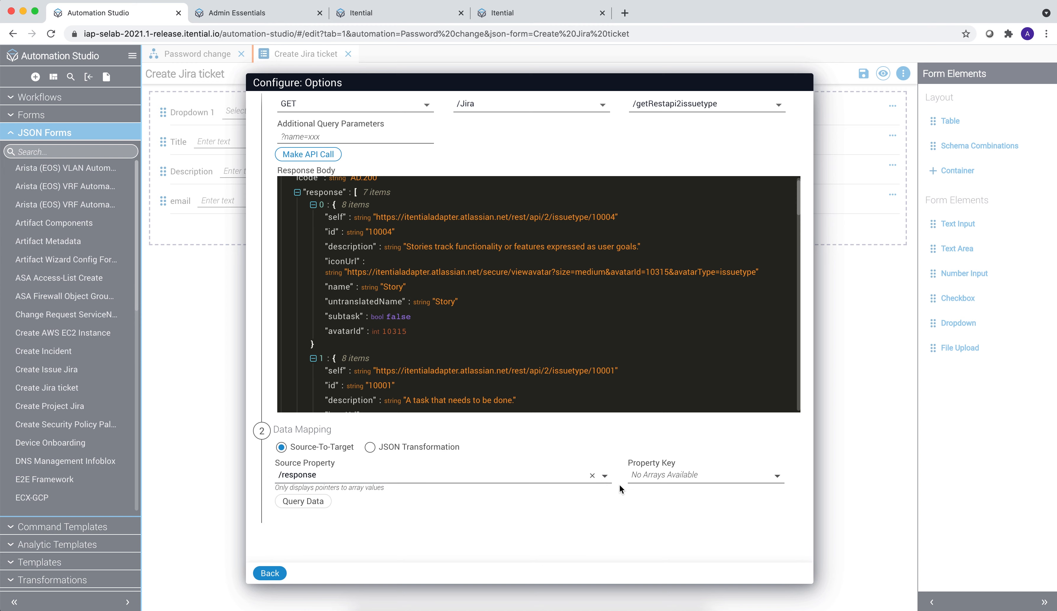
left_click(683, 482)
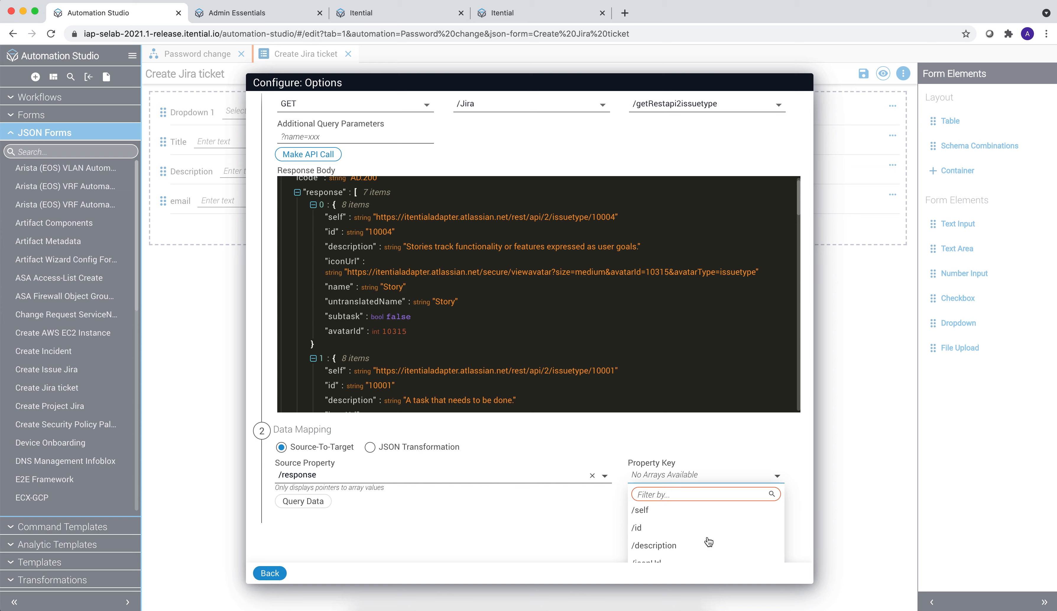
scroll(696, 538, "down", 3)
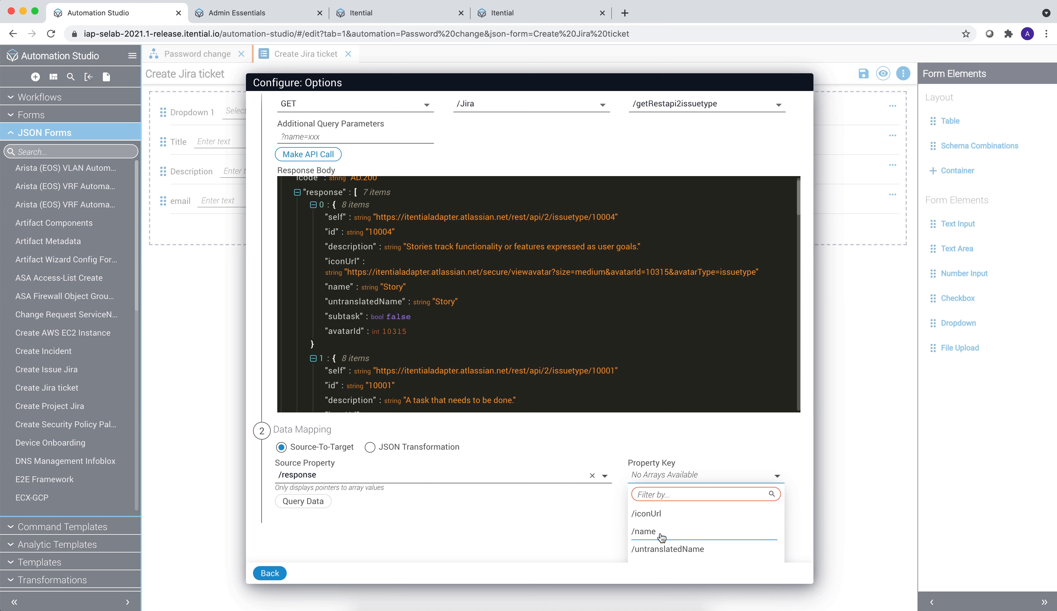
left_click(661, 537)
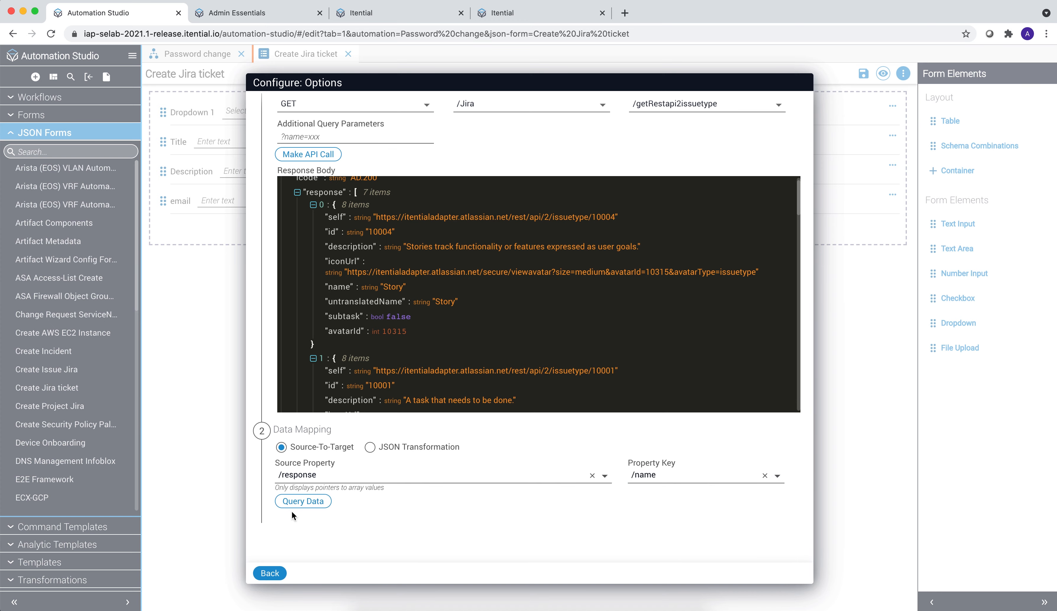
left_click(303, 501)
scroll(356, 487, "down", 3)
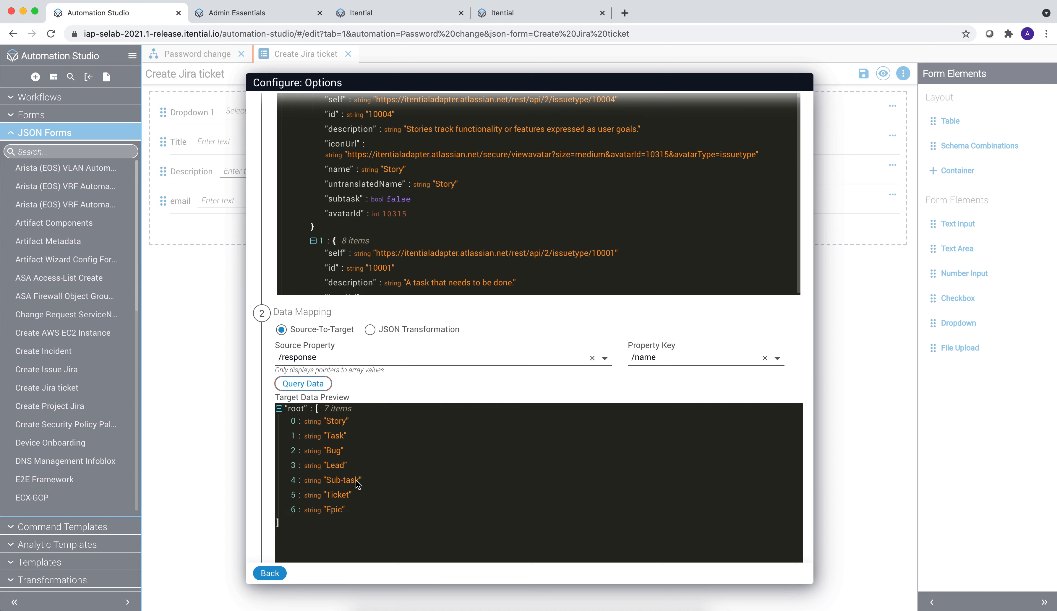
Return from the options, save the Ticket type dropdown's configuration and dismiss the notification
left_click(270, 573)
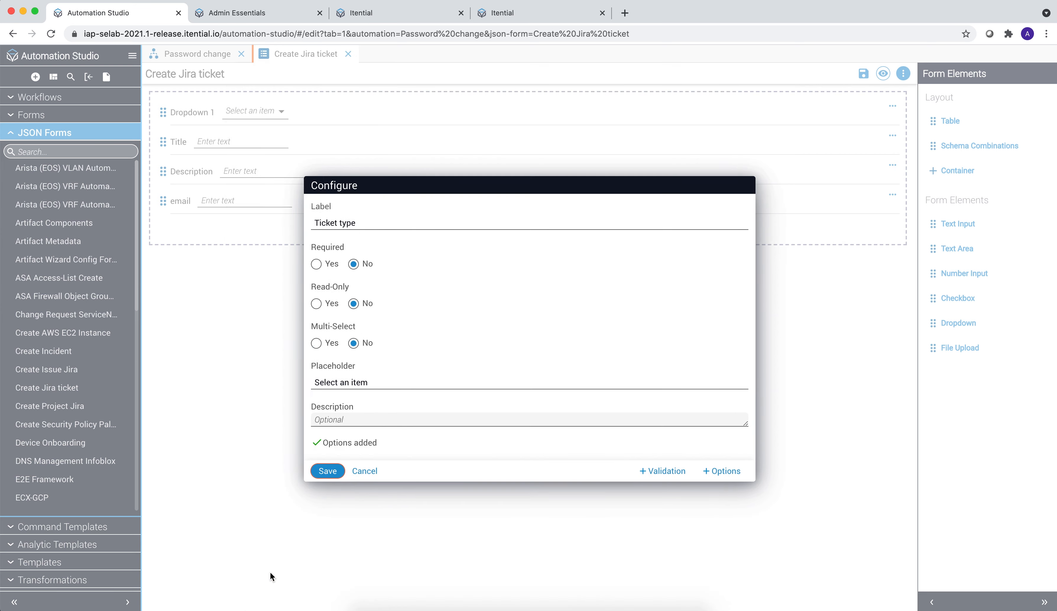
left_click(411, 471)
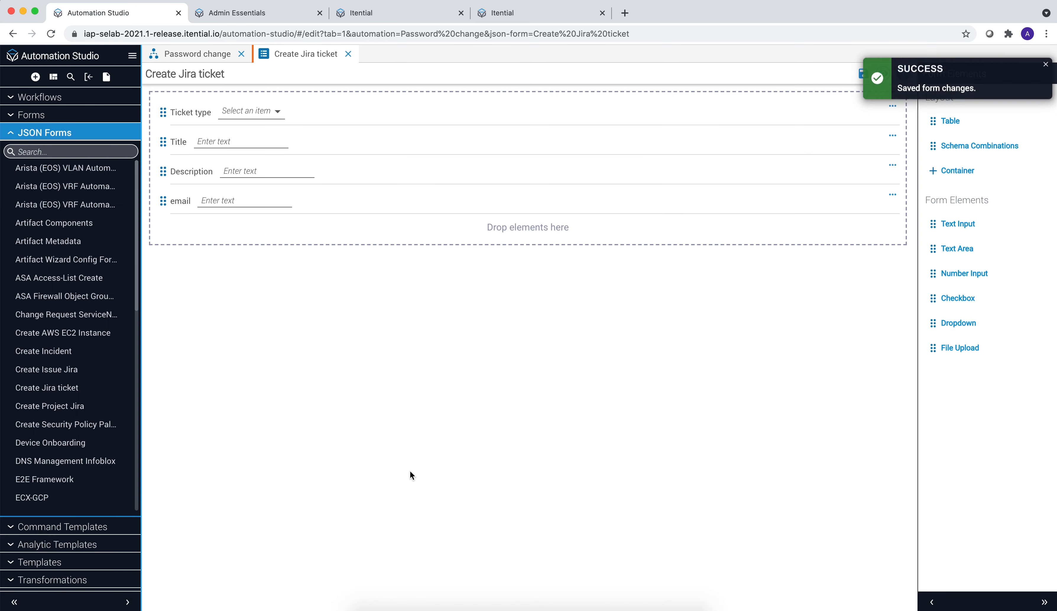
left_click(1044, 63)
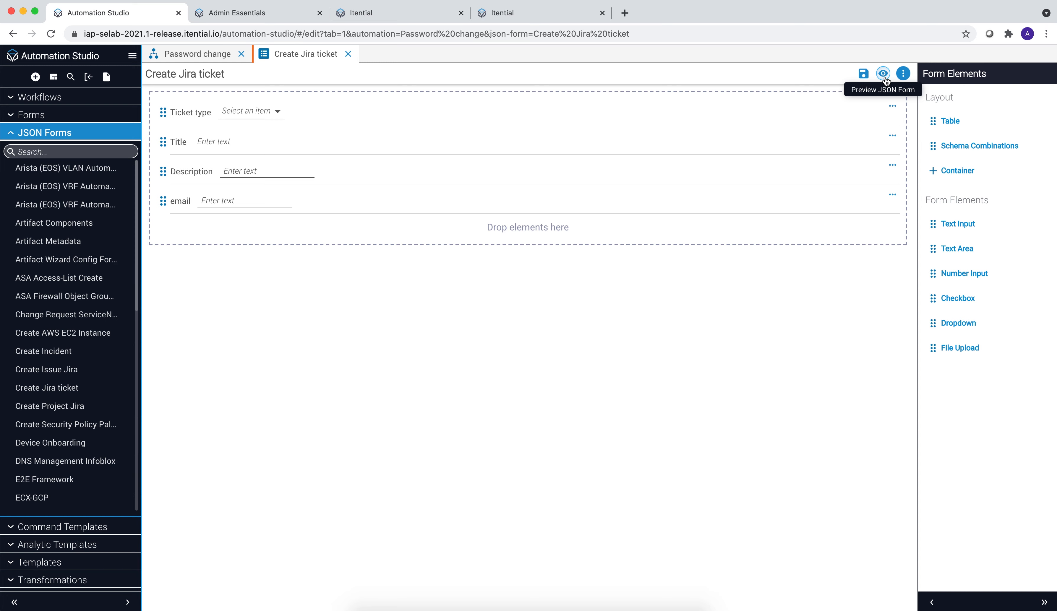
Preview the form, look through the Ticket type options, select Bug and close the preview
left_click(883, 74)
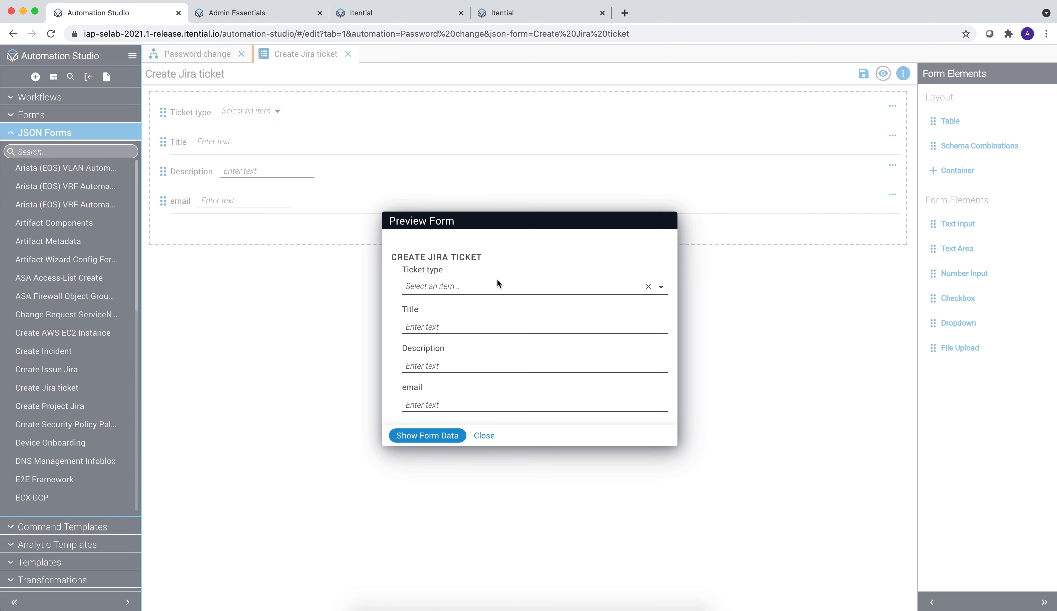
left_click(498, 288)
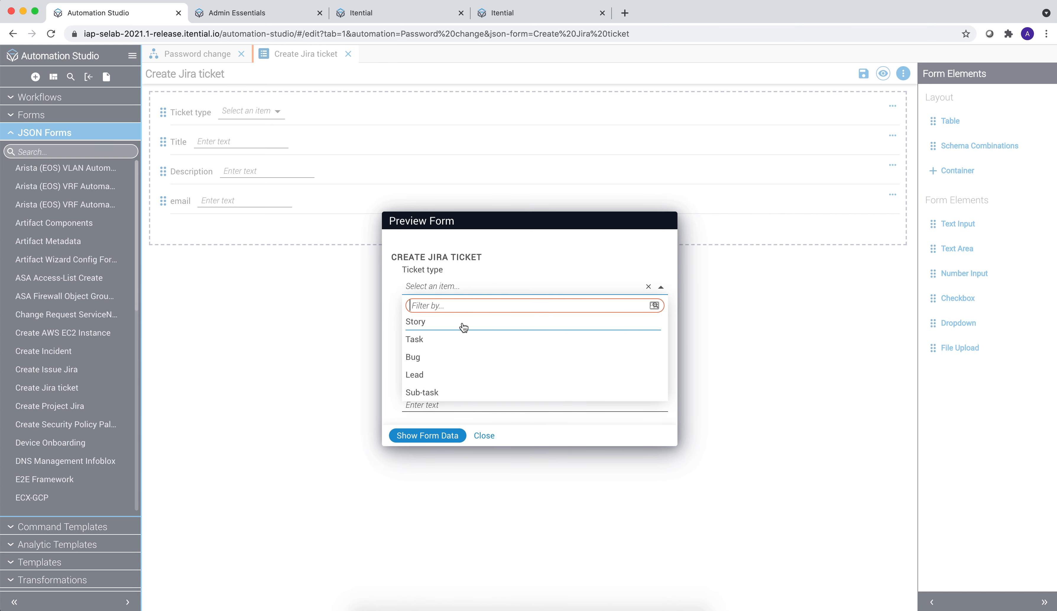
scroll(462, 325, "down", 2)
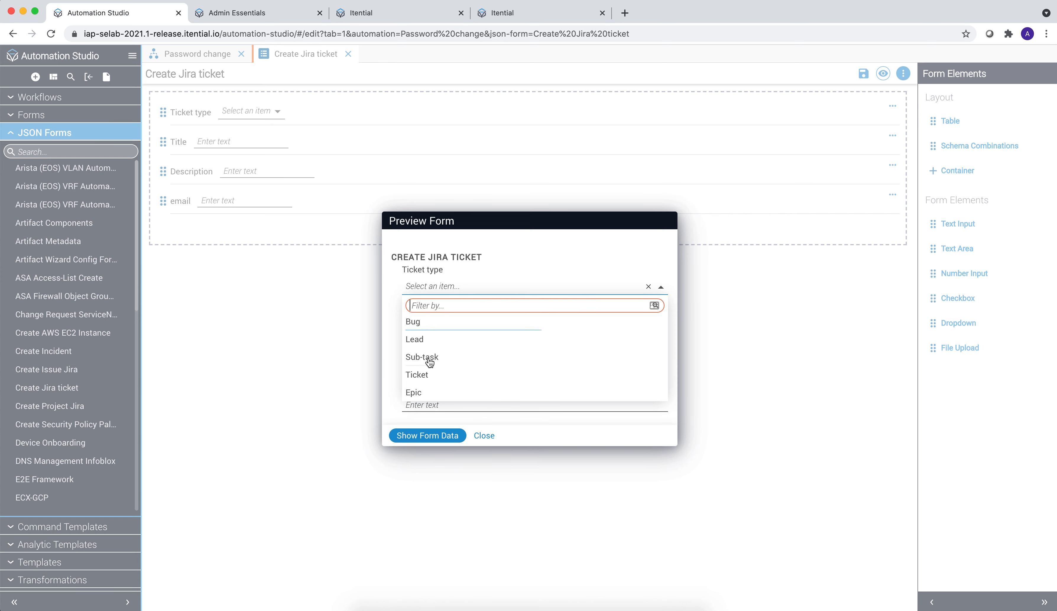
scroll(445, 363, "up", 1)
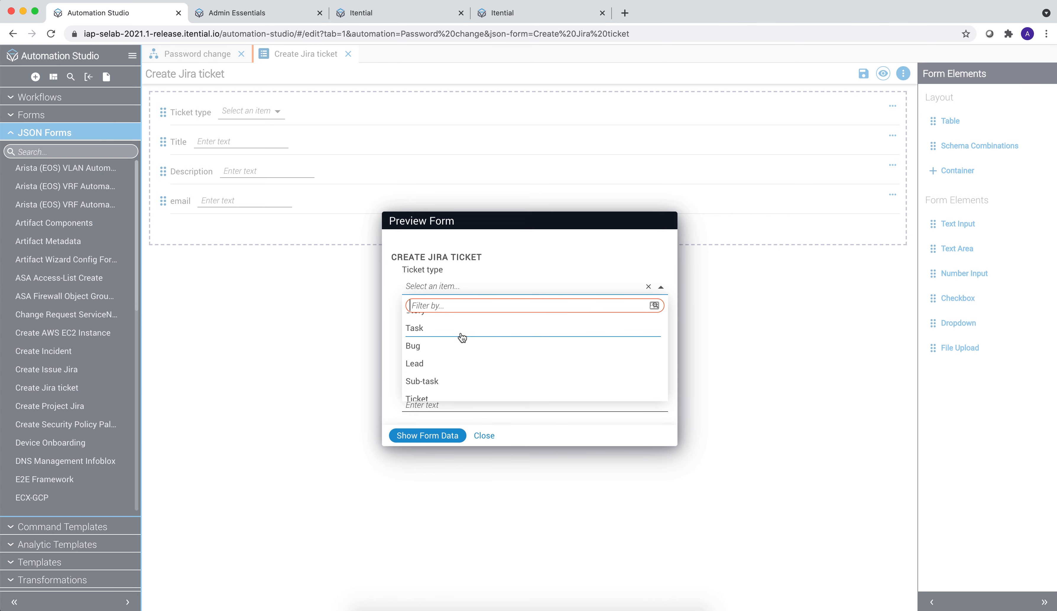
left_click(422, 346)
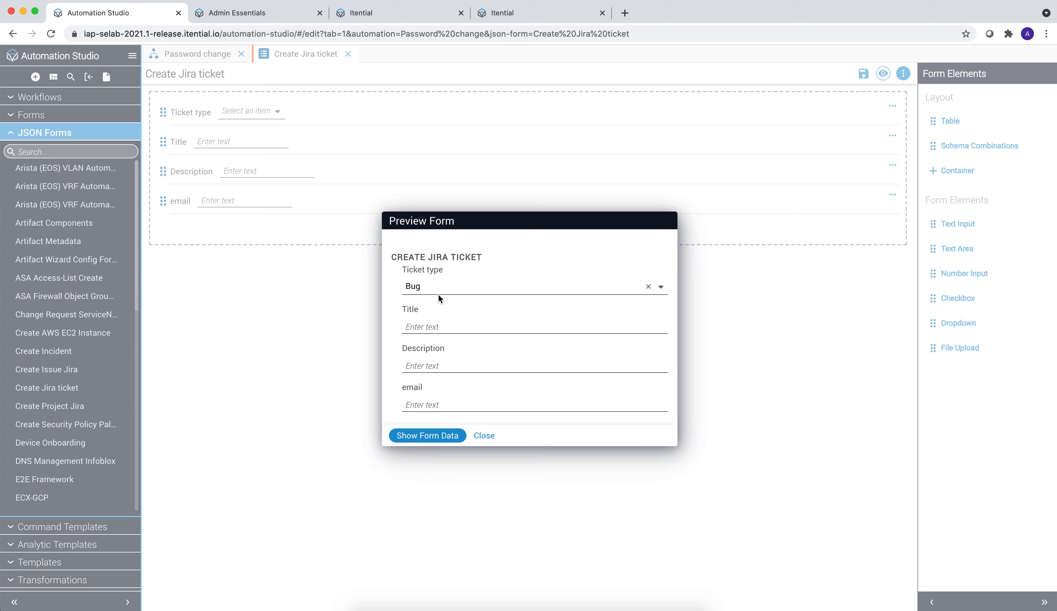
left_click(438, 294)
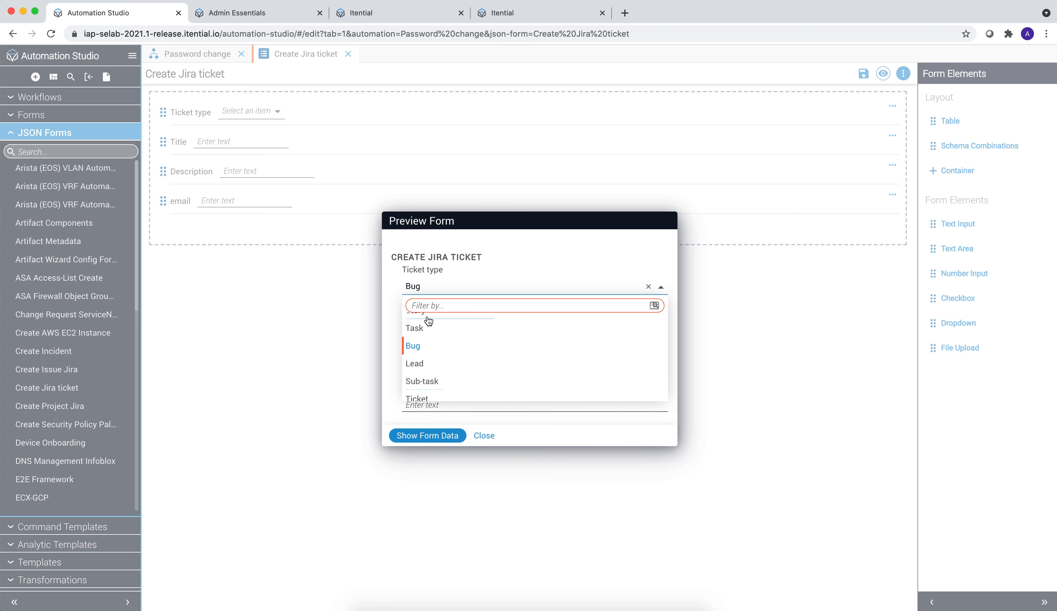
left_click(495, 418)
left_click(483, 437)
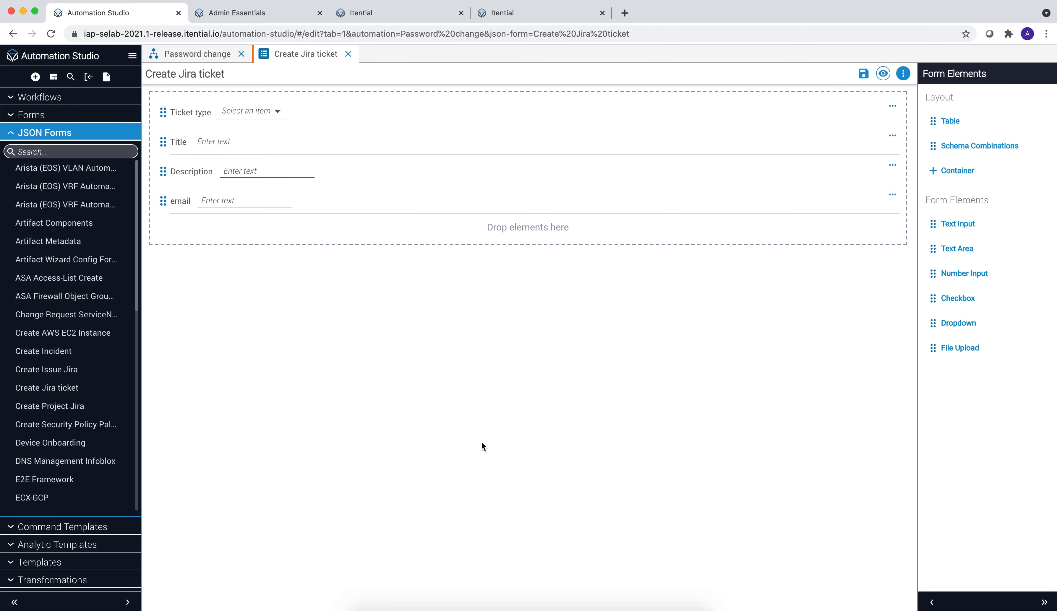
Look at the JSON Transformation data mapping in the Ticket type dropdown's options, return to its configuration and switch to the presentation slides
left_click(892, 107)
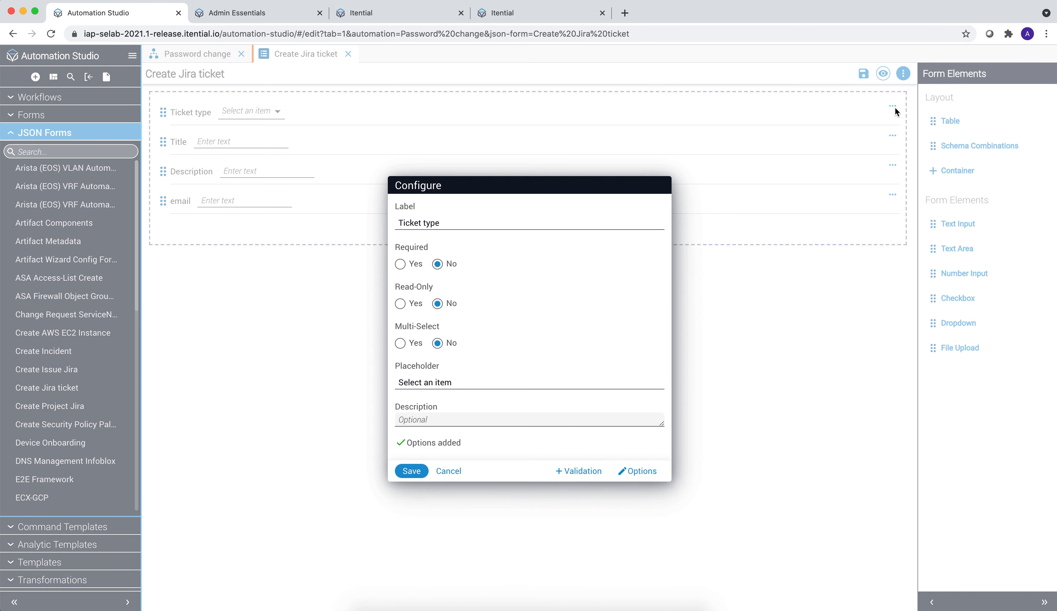
left_click(646, 471)
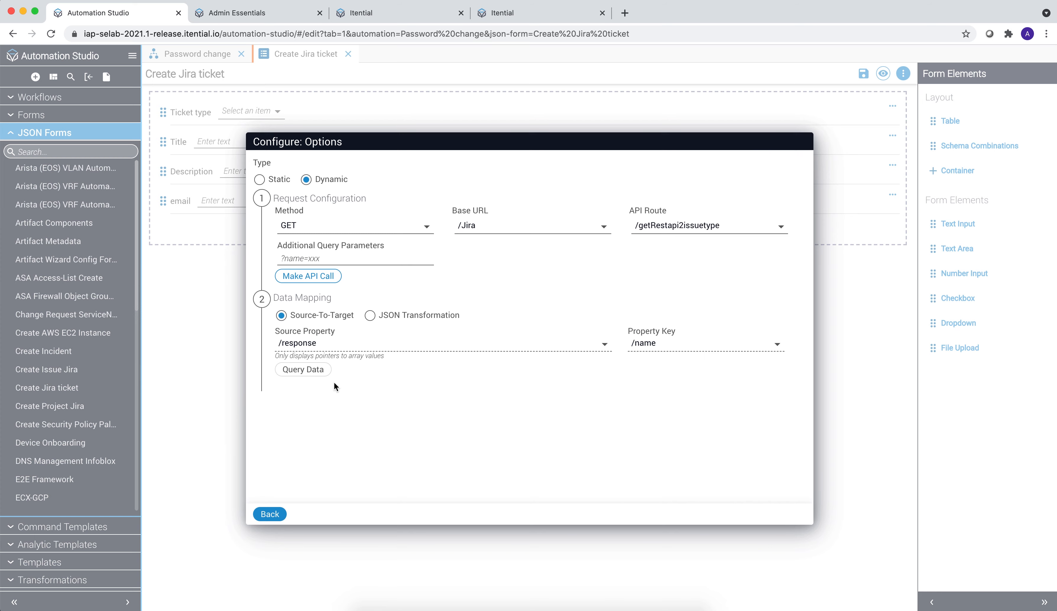
left_click(371, 316)
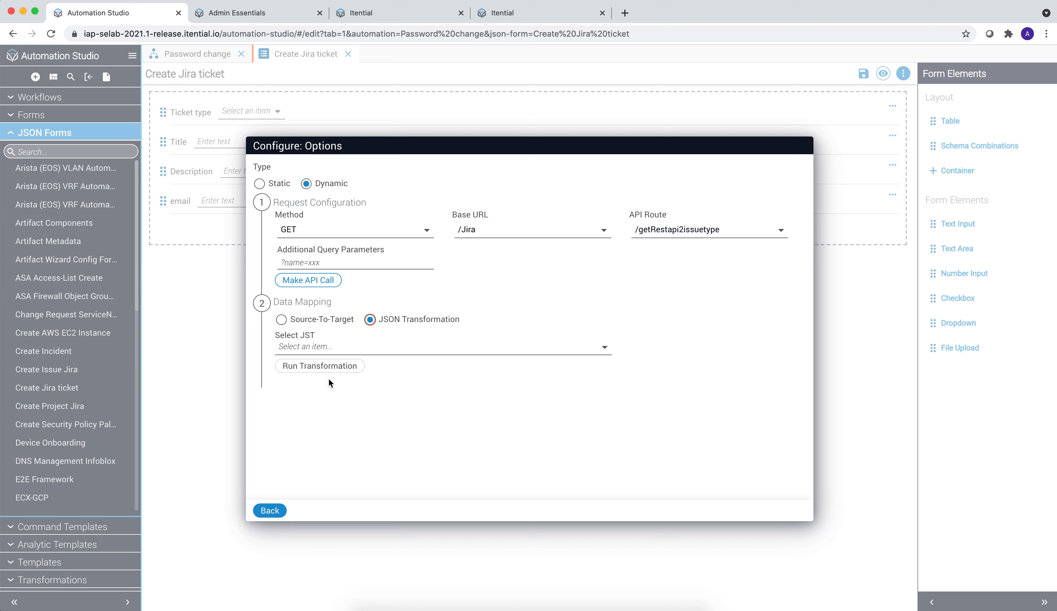
left_click(270, 511)
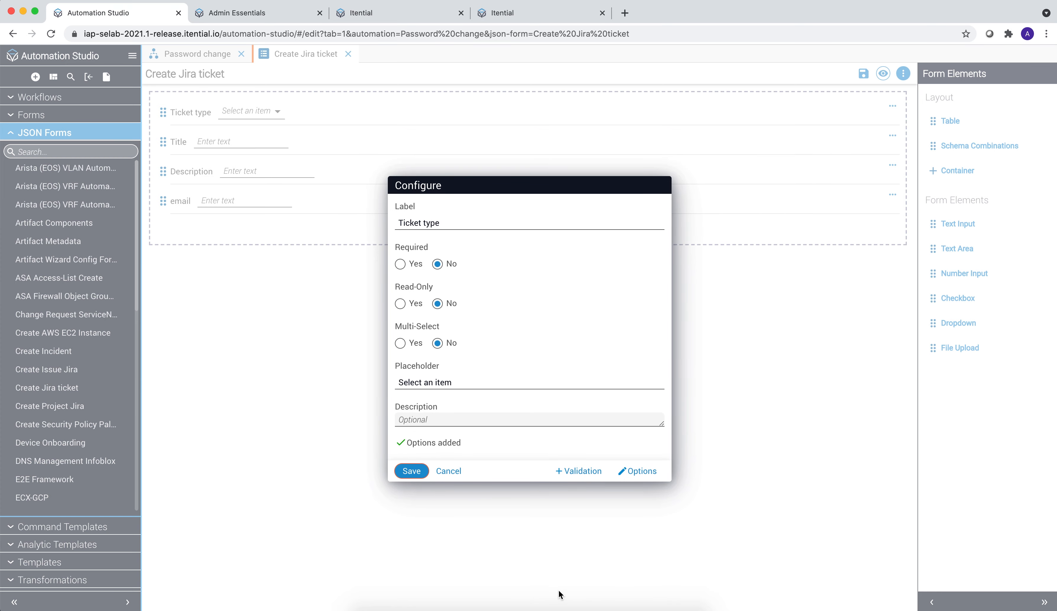
key("super+Tab")
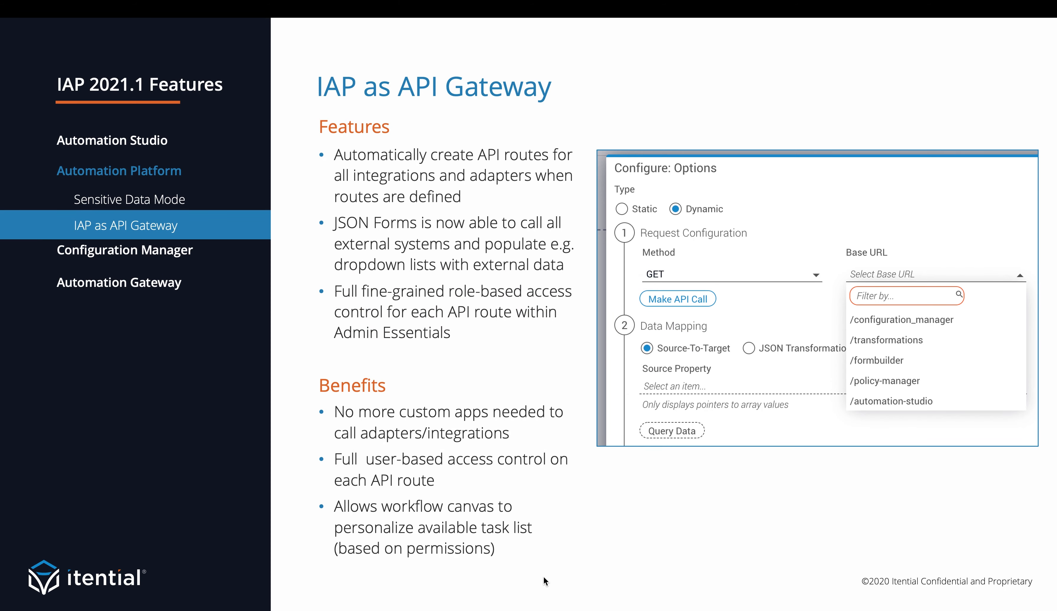